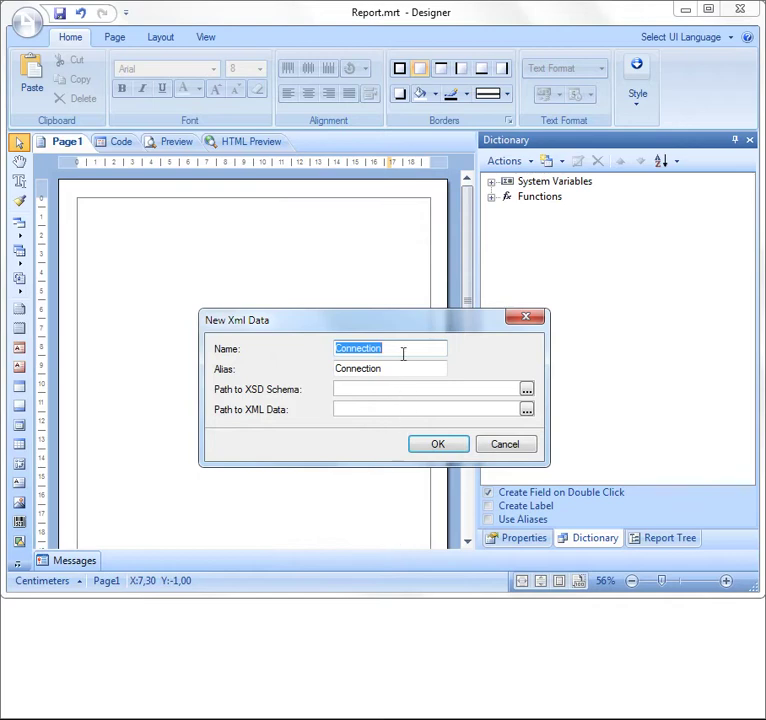
Step: Create the XML data connection with name and alias Demo, using the Demo XSD schema and the Demo XML data file
text(Demo)
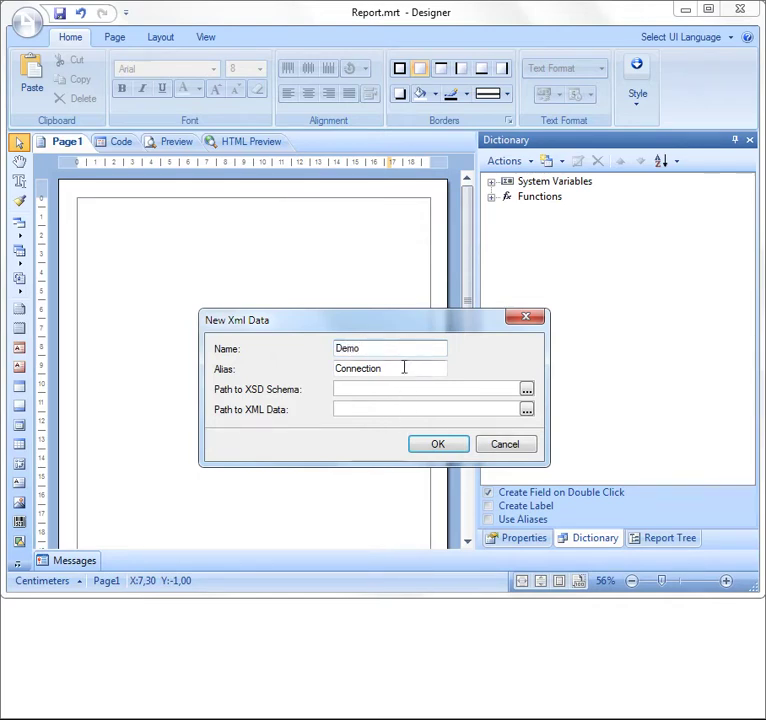
click(404, 368)
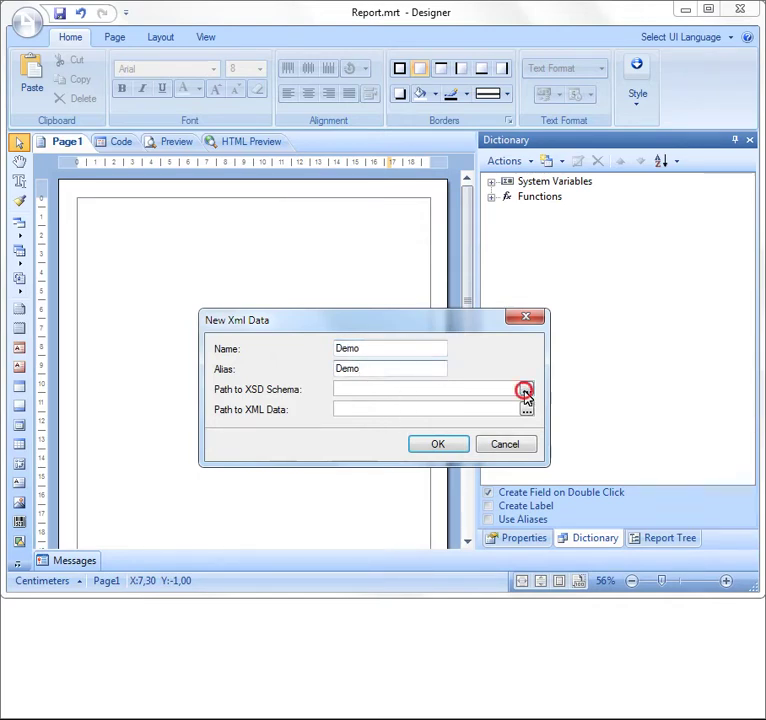
click(525, 391)
click(416, 448)
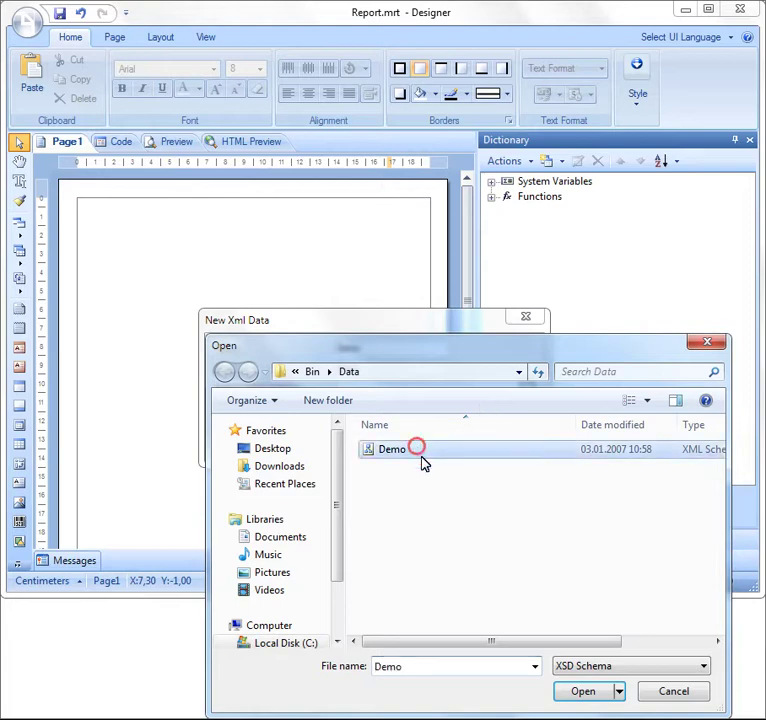
click(580, 691)
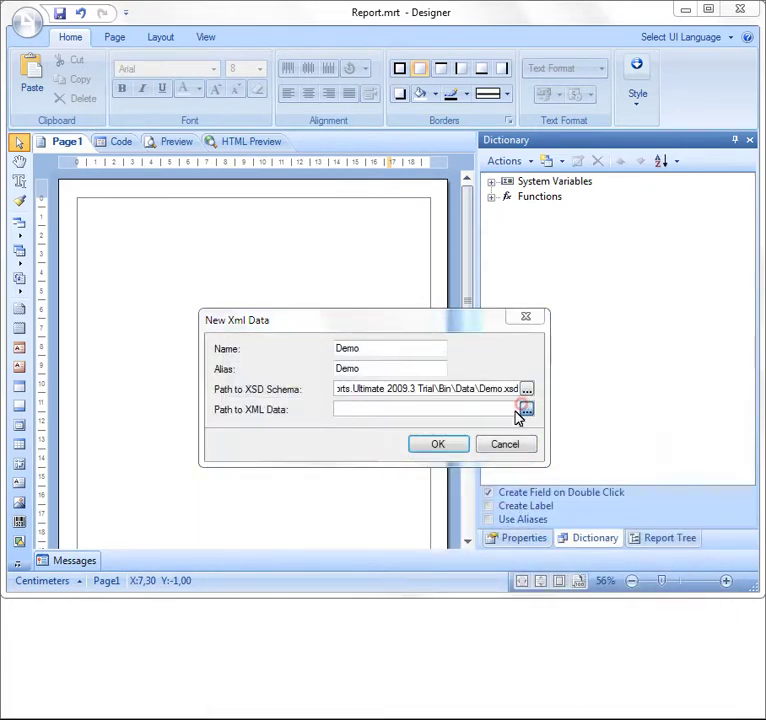
click(526, 411)
click(400, 456)
click(581, 690)
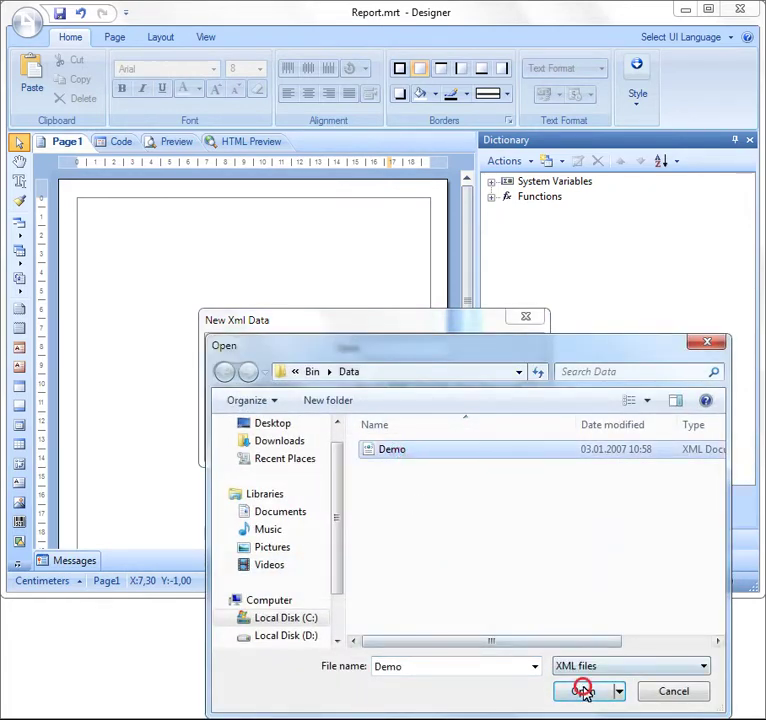
click(429, 444)
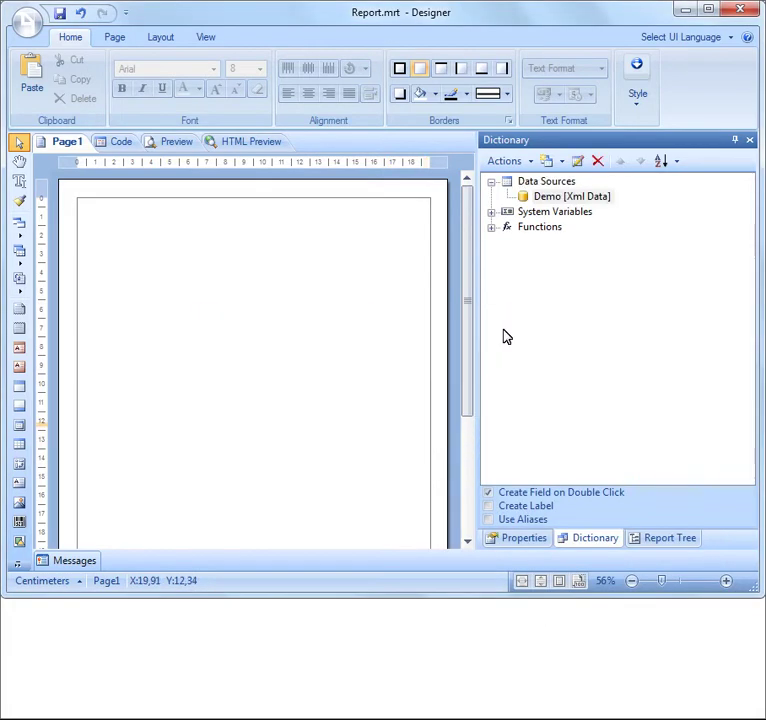
Step: Add a new data source from the Demo connection that includes all of its tables
click(553, 162)
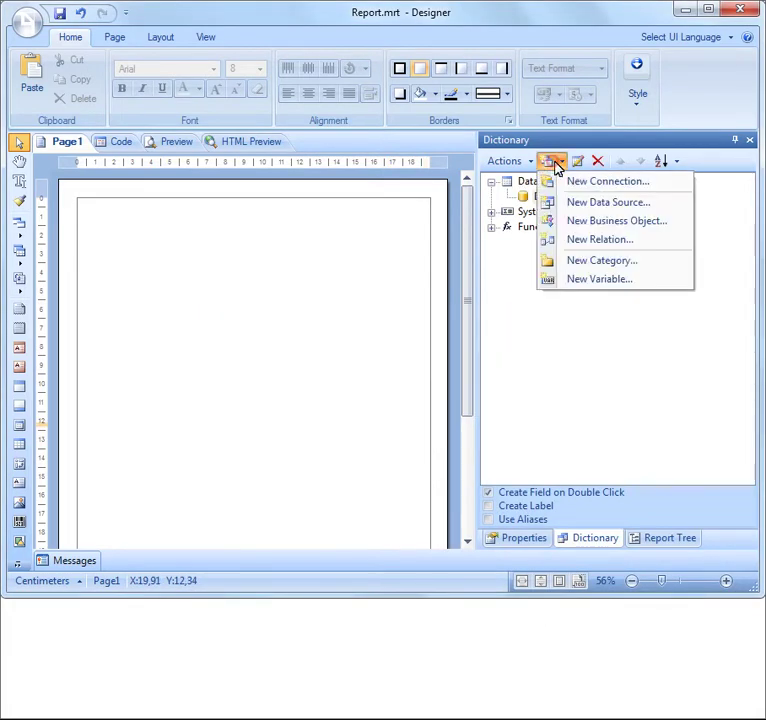
click(577, 203)
click(405, 589)
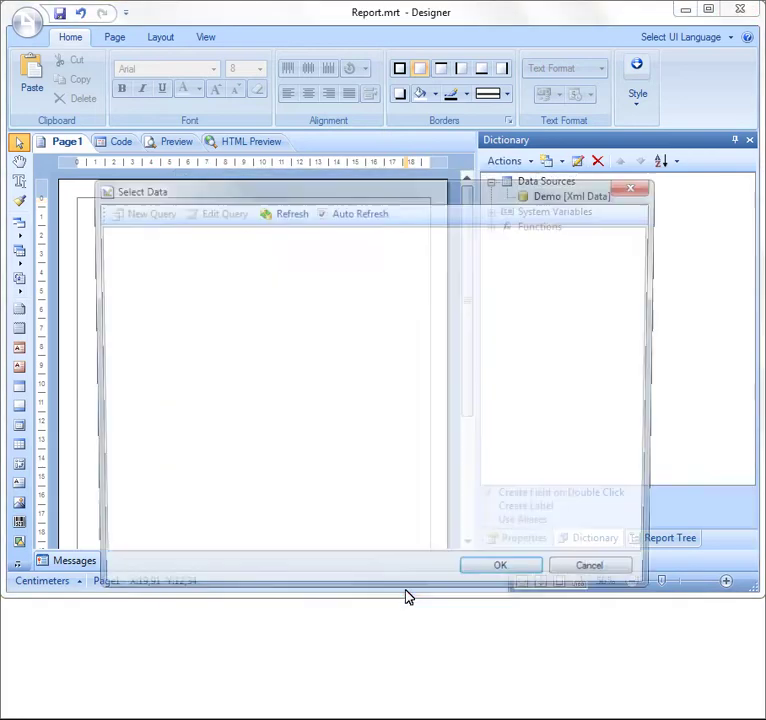
click(121, 233)
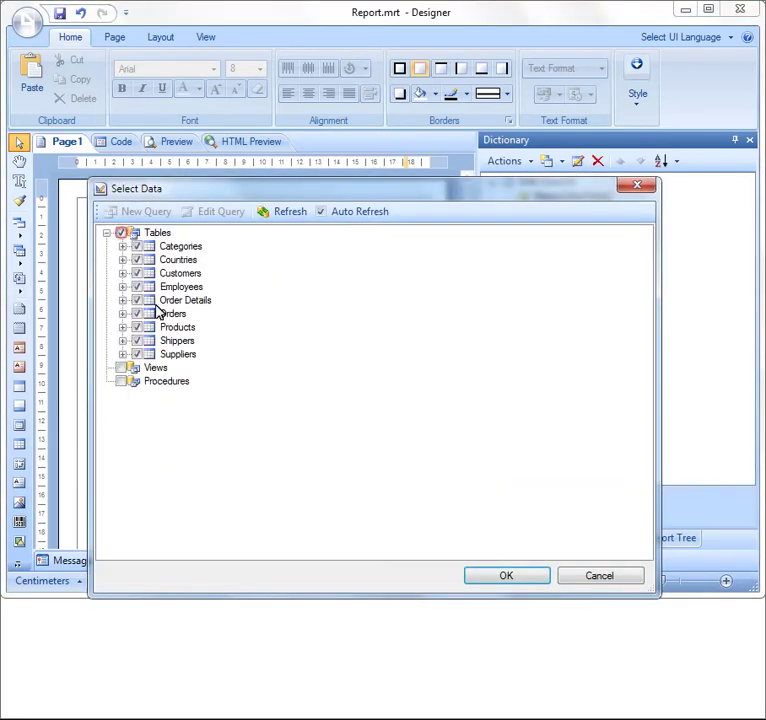
click(492, 578)
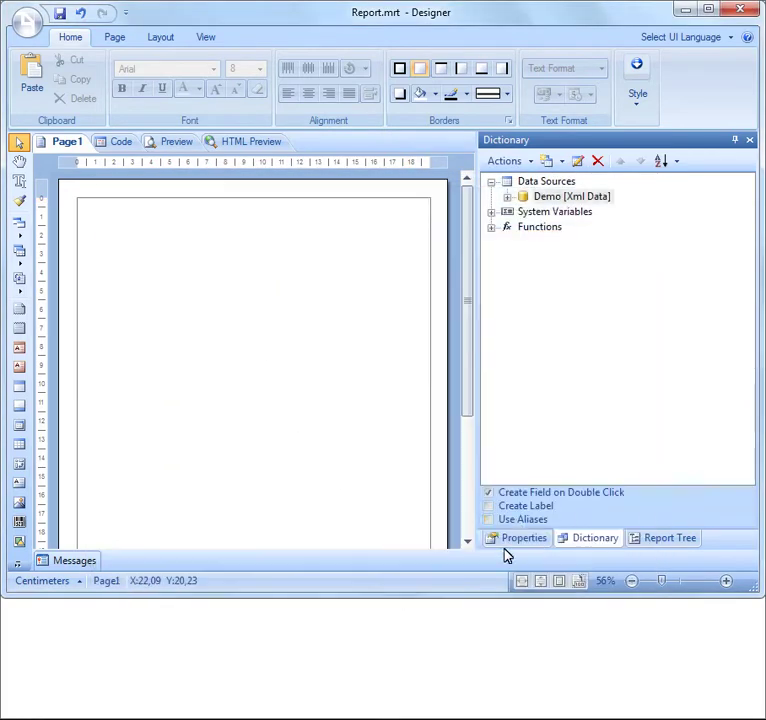
Step: Start a new relation on the Products table with name and alias Categories and the Categories table as parent data source
click(507, 197)
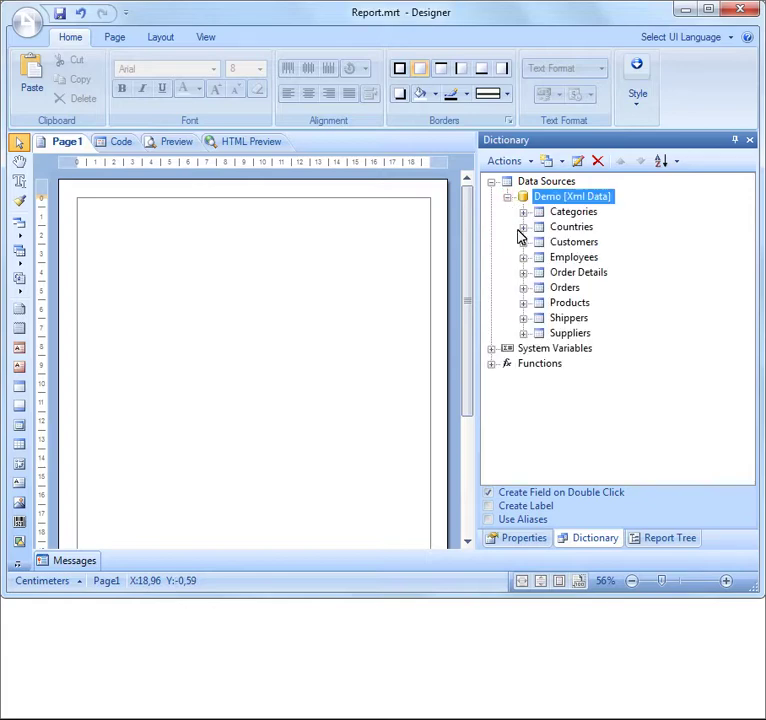
click(525, 303)
right_click(540, 305)
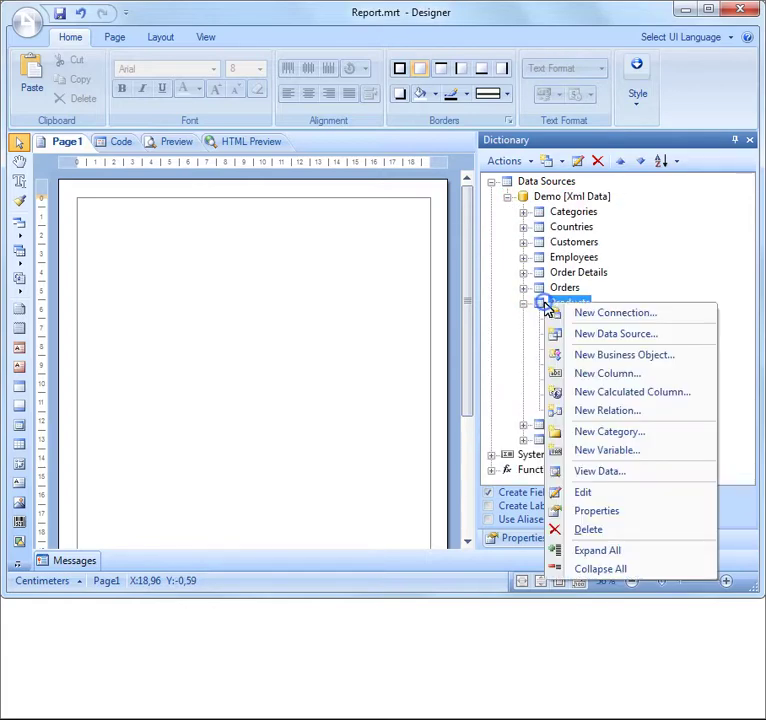
click(578, 410)
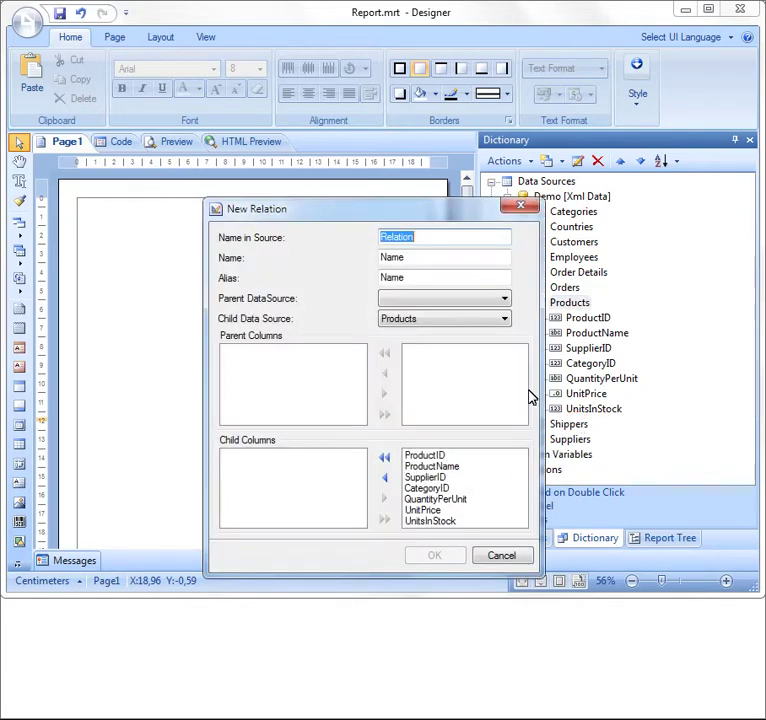
click(449, 257)
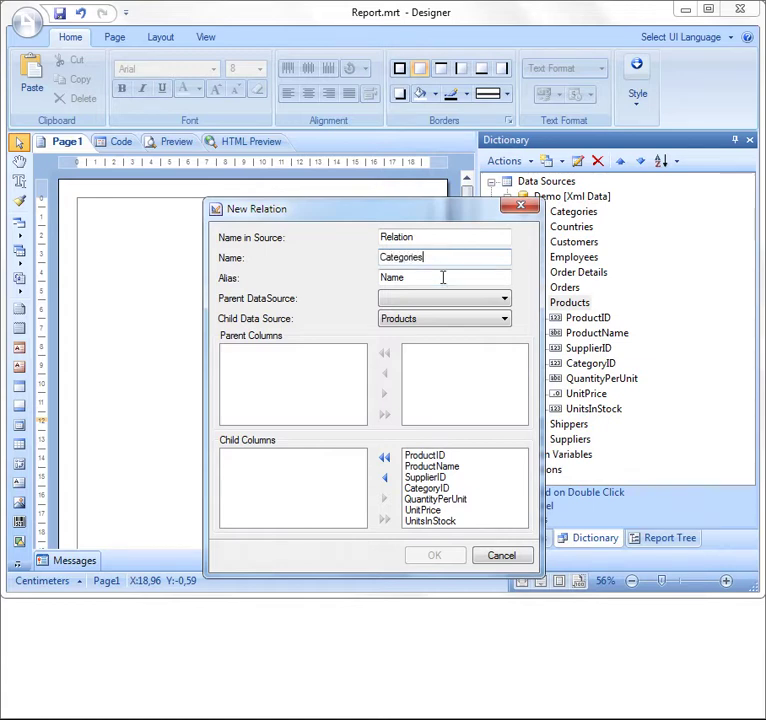
click(443, 277)
click(504, 300)
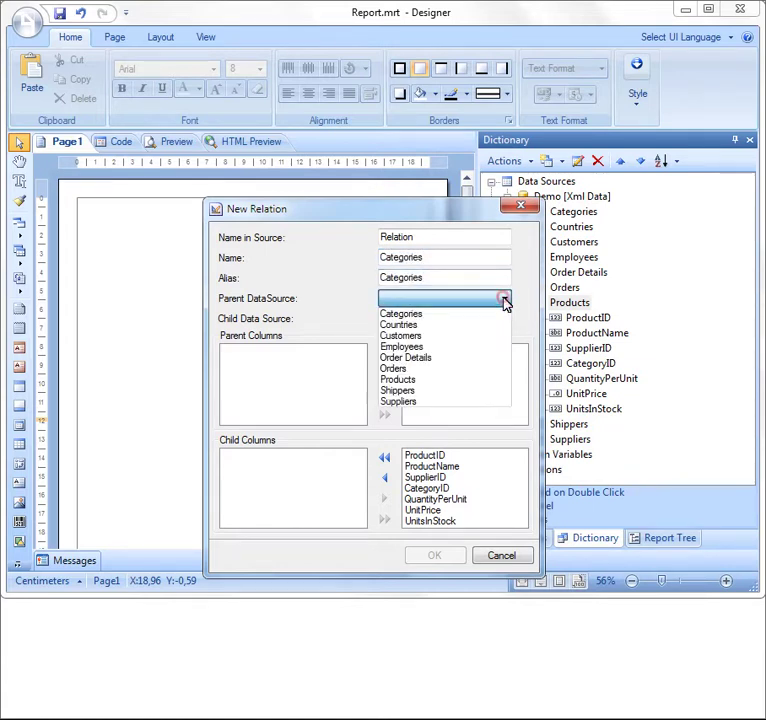
click(482, 315)
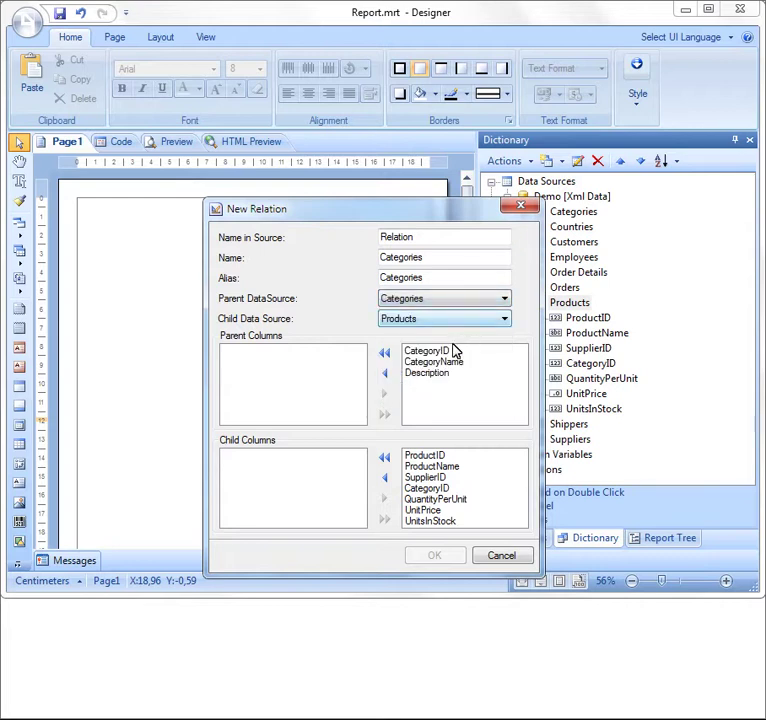
Step: Link the relation through CategoryID as both the parent and the child column and create it
click(443, 351)
click(384, 374)
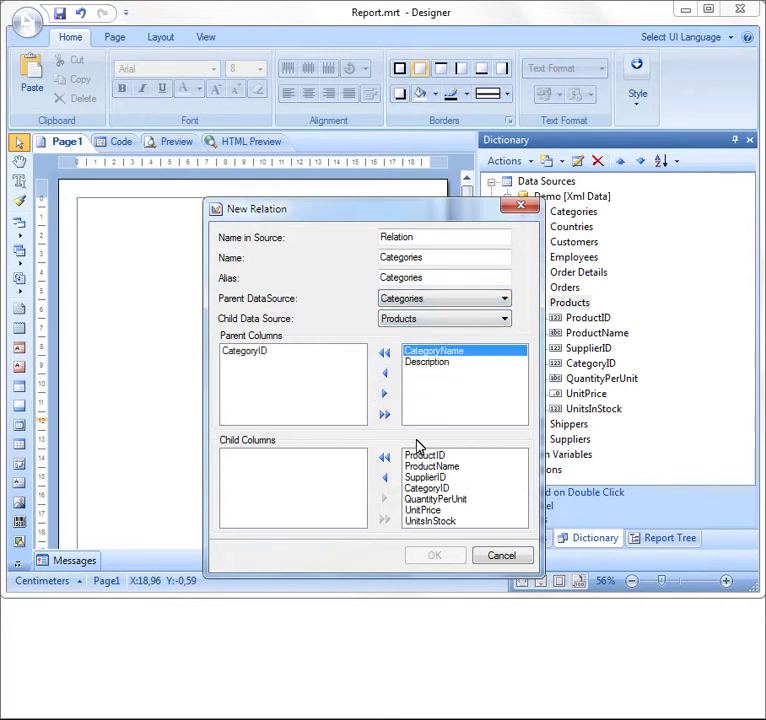
click(422, 488)
click(384, 477)
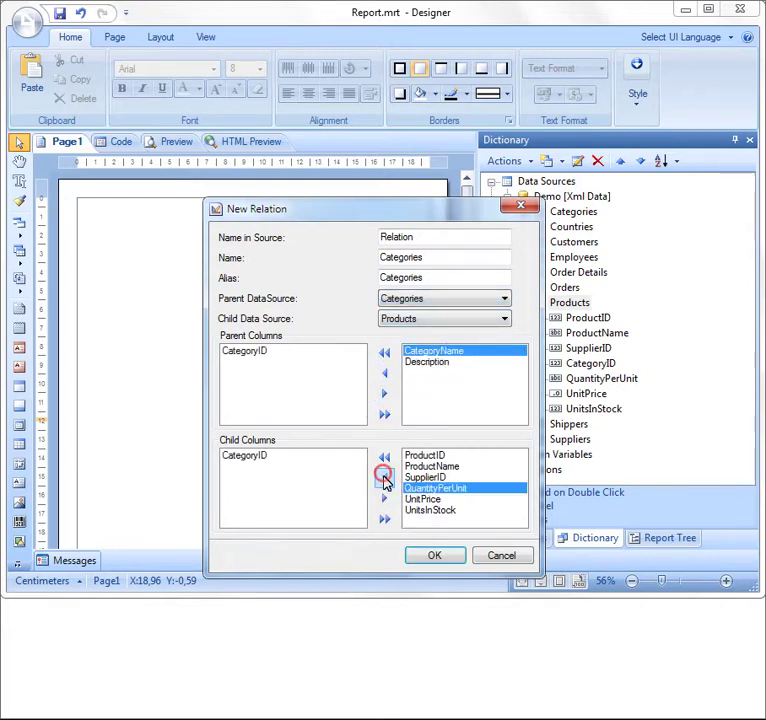
click(433, 556)
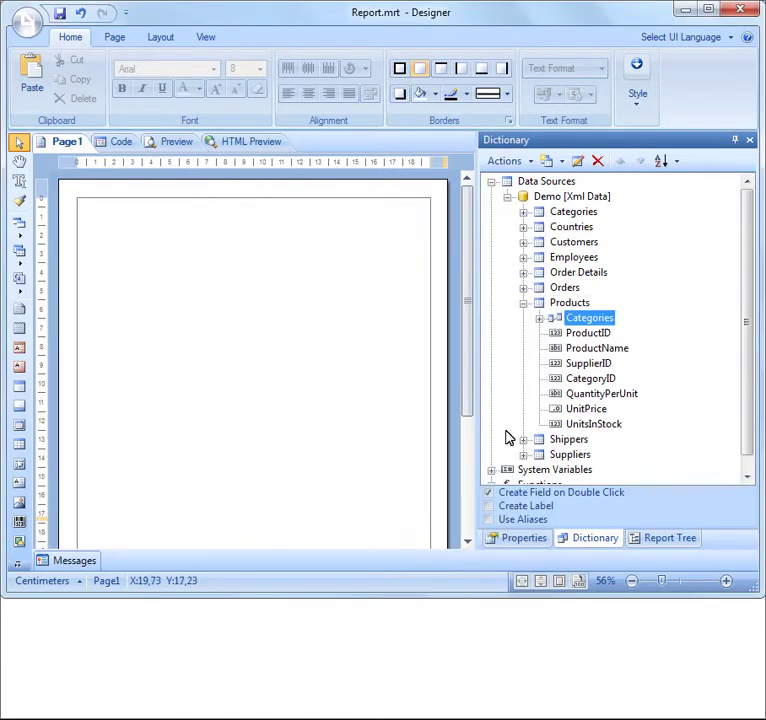
Step: Place the Categories table at the head of the page as a data band containing the CategoryName field
drag(580, 214, 313, 224)
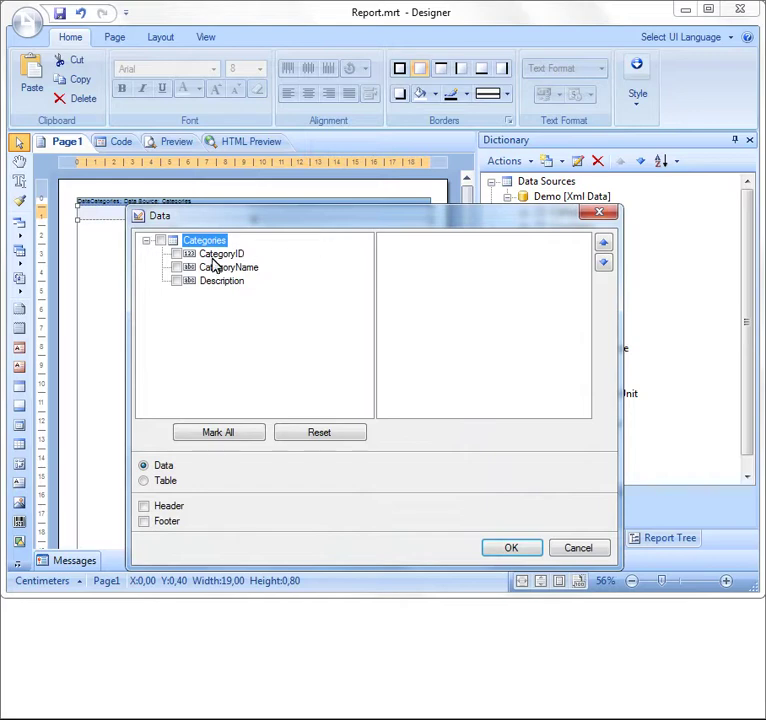
click(177, 267)
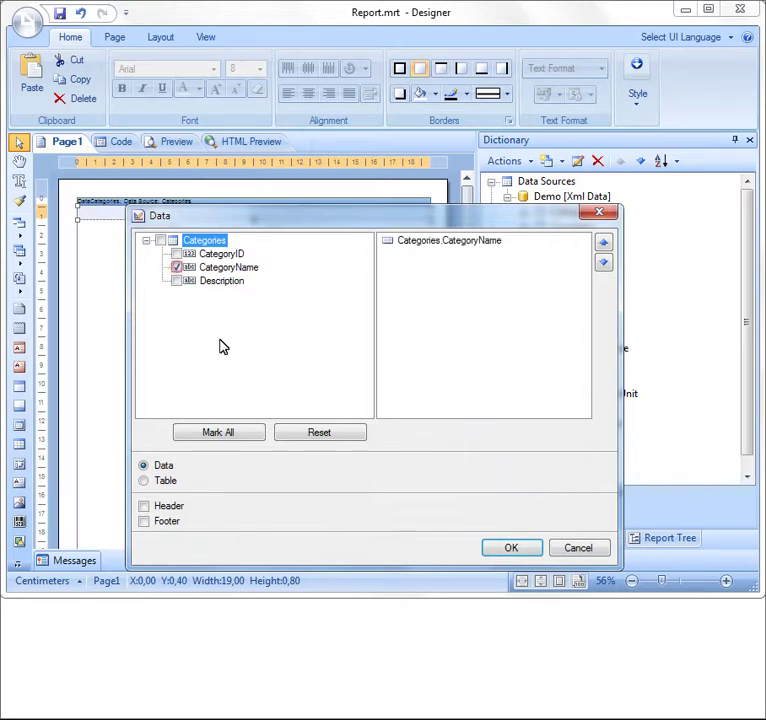
click(519, 548)
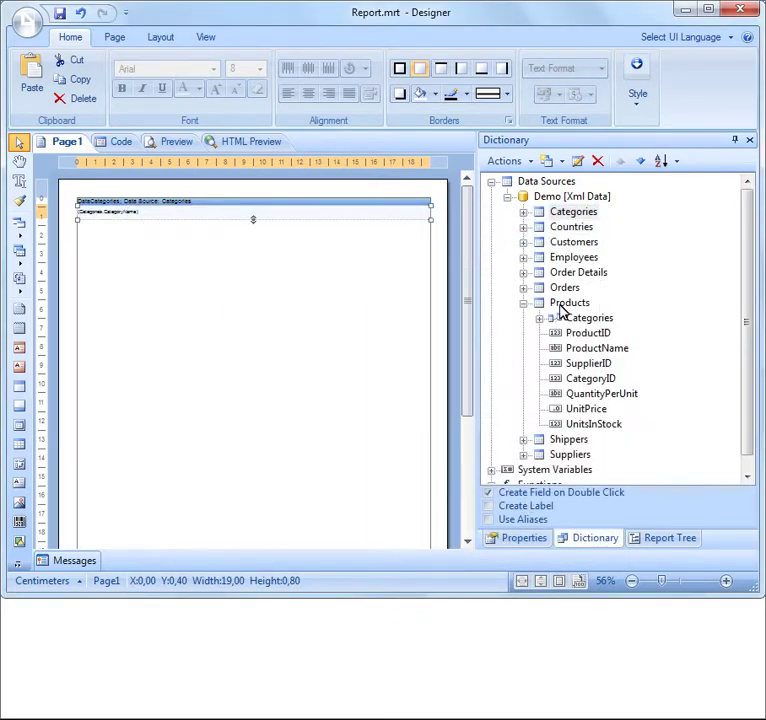
Step: Place the Products table beneath the Categories band as a data band containing the ProductName and UnitsInStock fields
drag(566, 303, 269, 290)
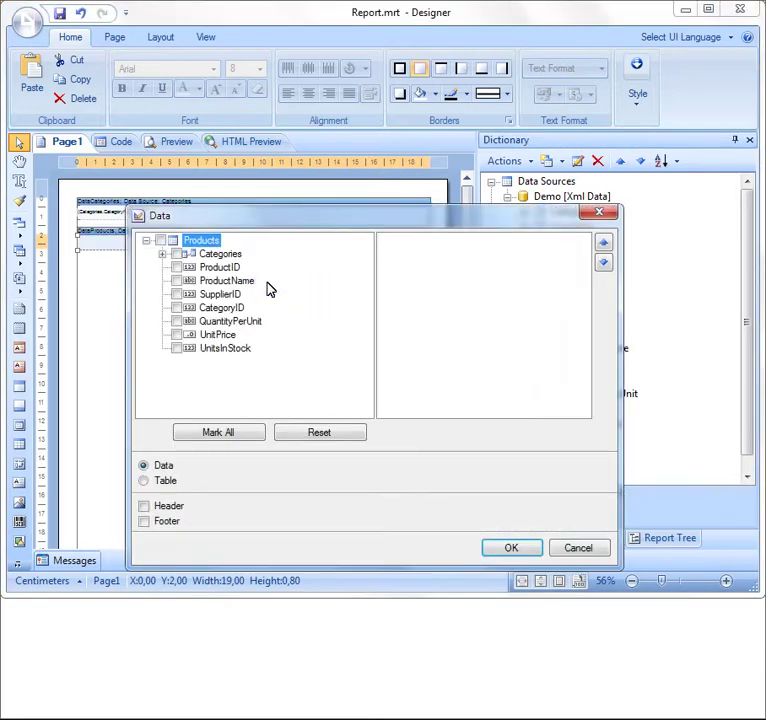
click(177, 281)
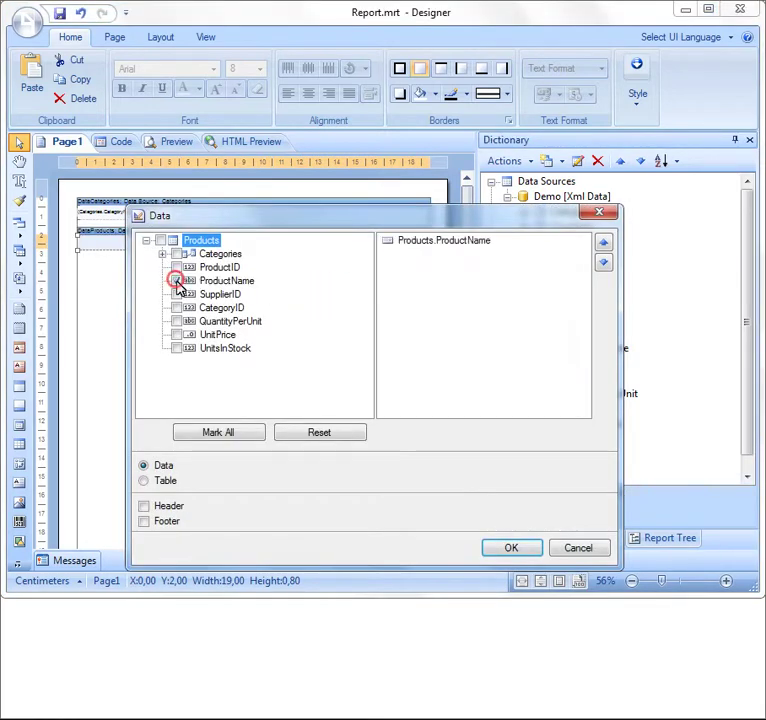
click(177, 348)
click(511, 546)
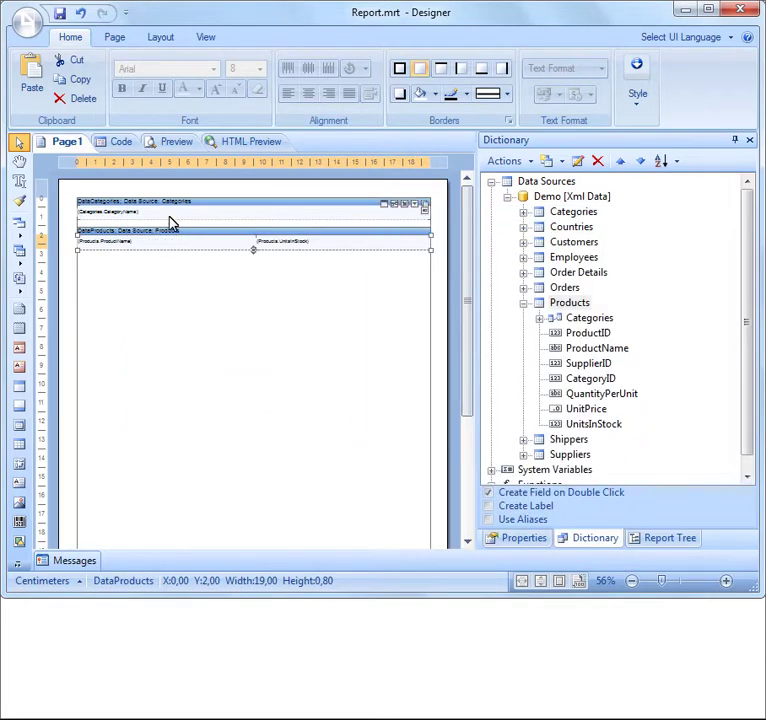
Step: Increase the Categories data band's height to 1.20 cm and enable its Can Break option
click(148, 203)
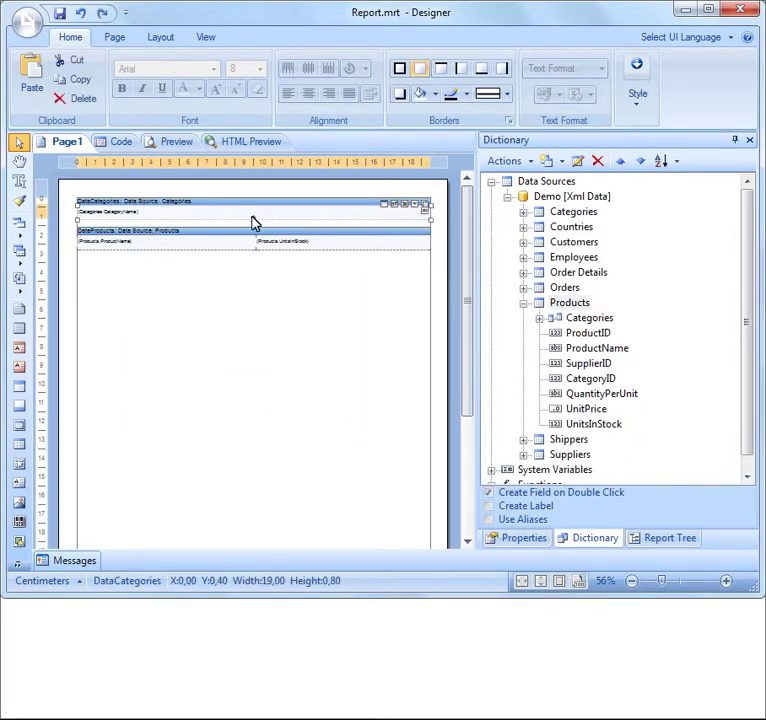
drag(253, 222, 250, 228)
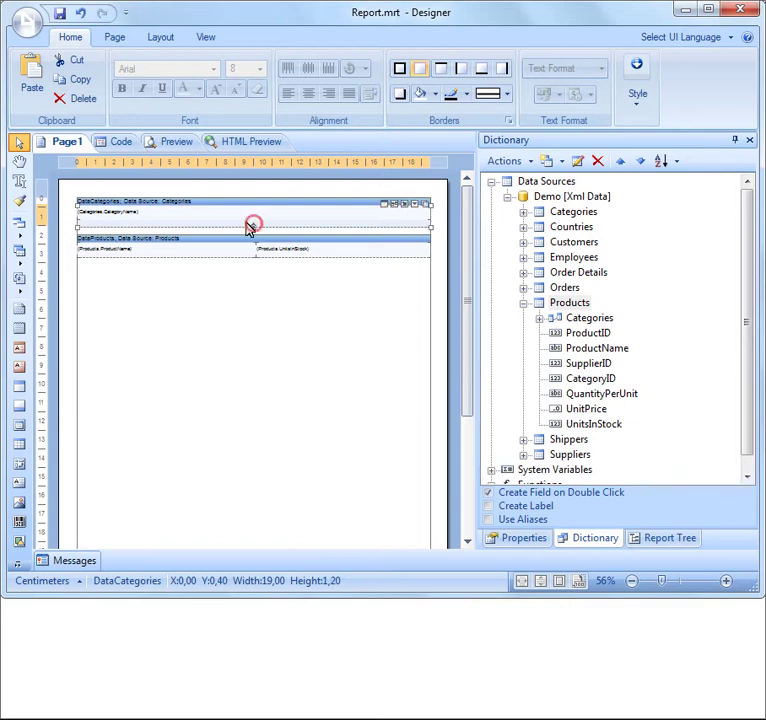
right_click(248, 228)
click(283, 414)
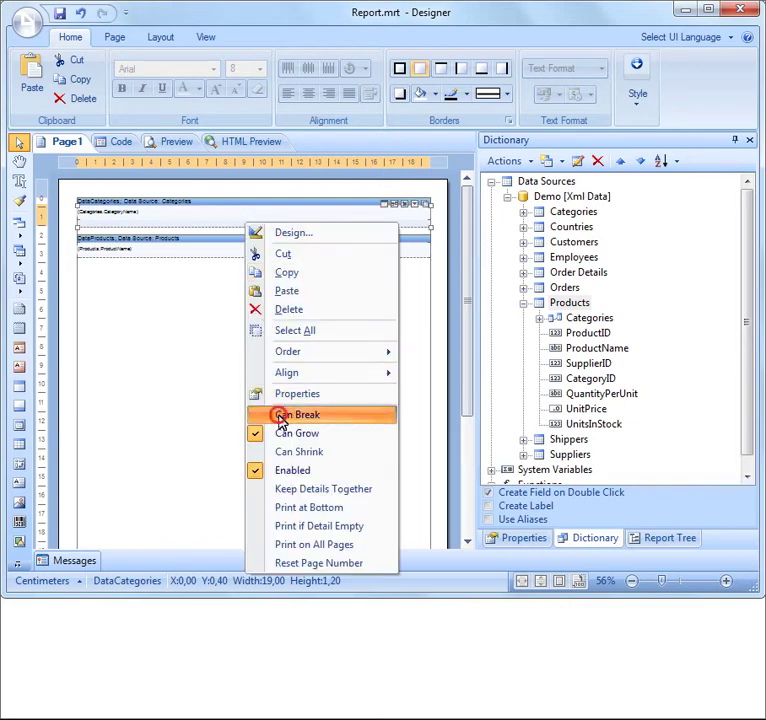
click(284, 373)
click(432, 376)
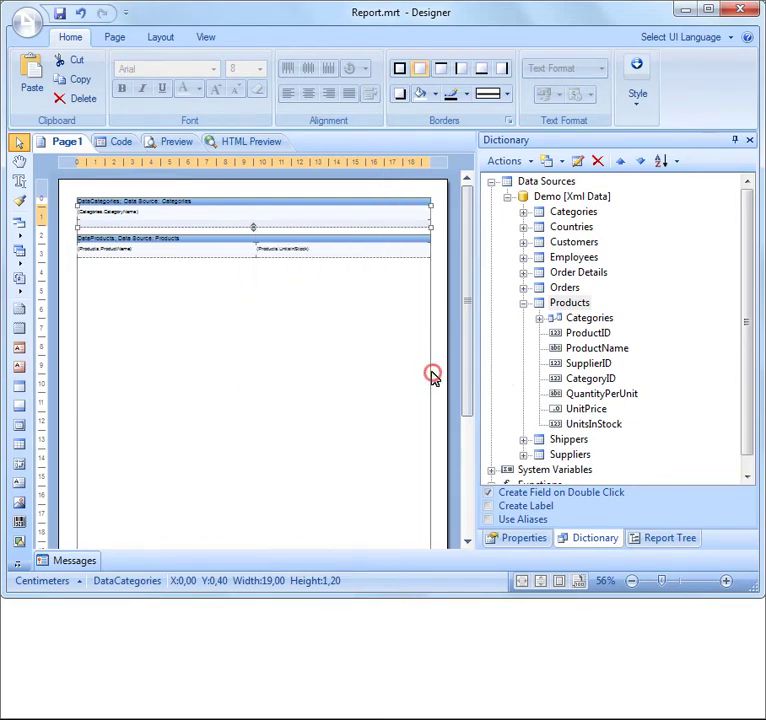
Step: Stretch the CategoryName text component to a height of 1.20 cm so it fills the Categories band
click(252, 218)
right_click(252, 218)
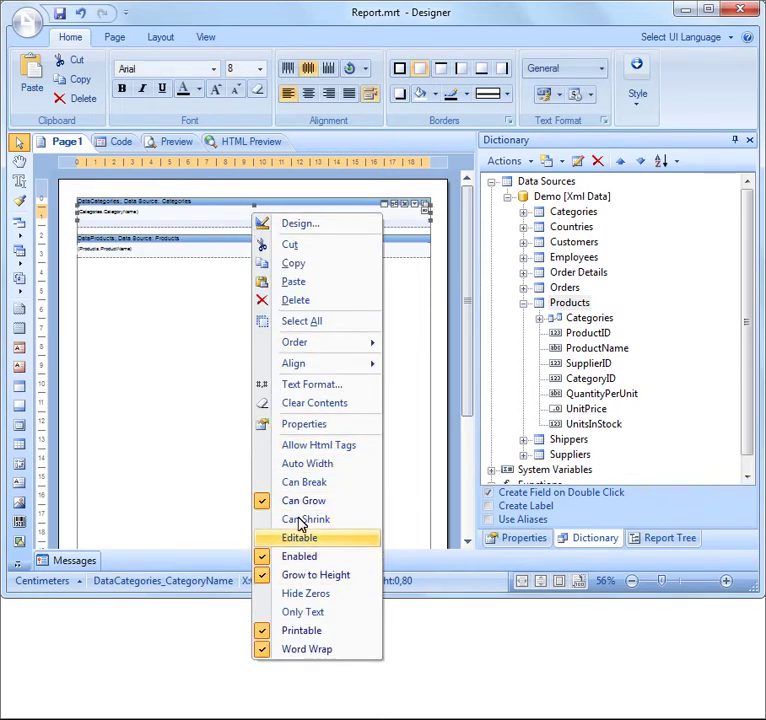
click(210, 219)
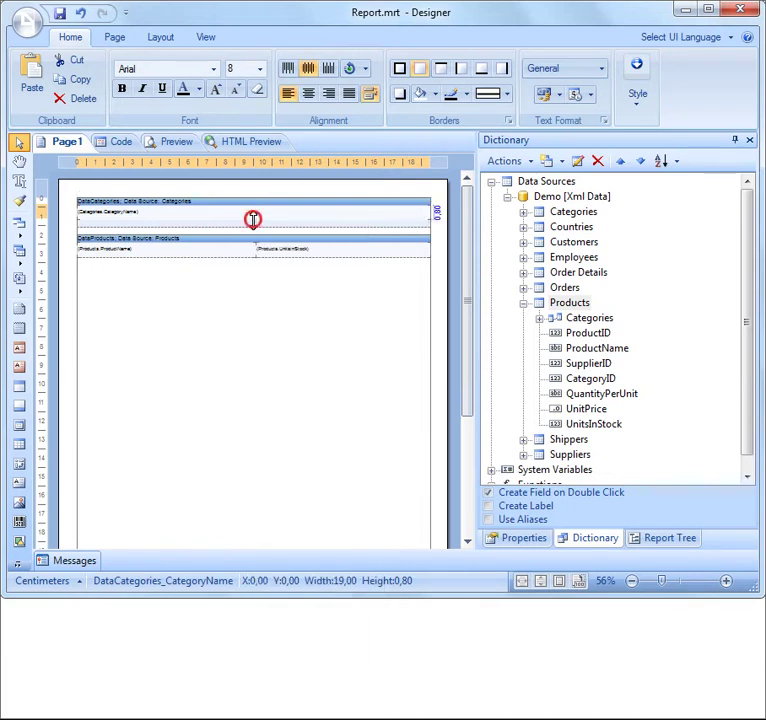
drag(253, 217, 253, 226)
Step: Set the CategoryName text to font size 16 and center it horizontally
click(260, 68)
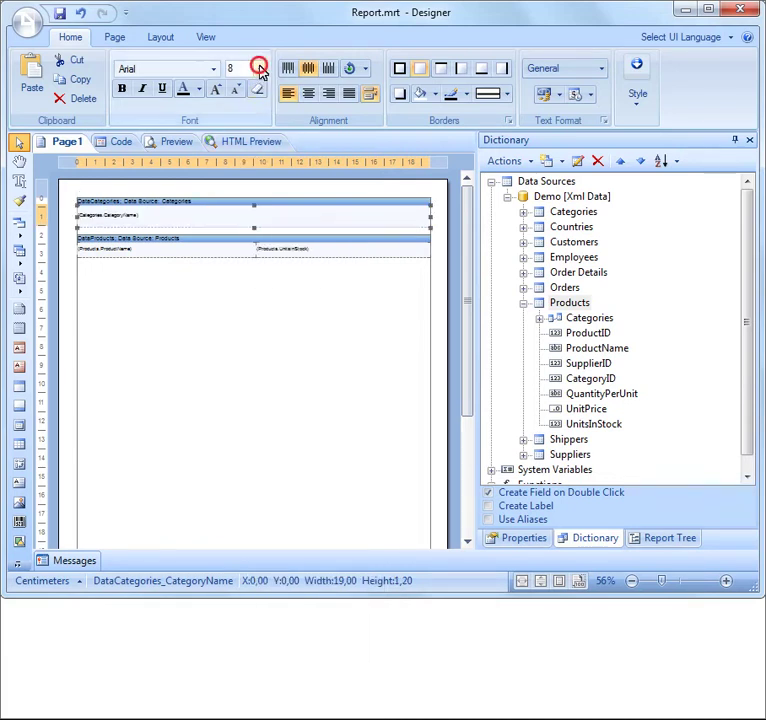
click(248, 196)
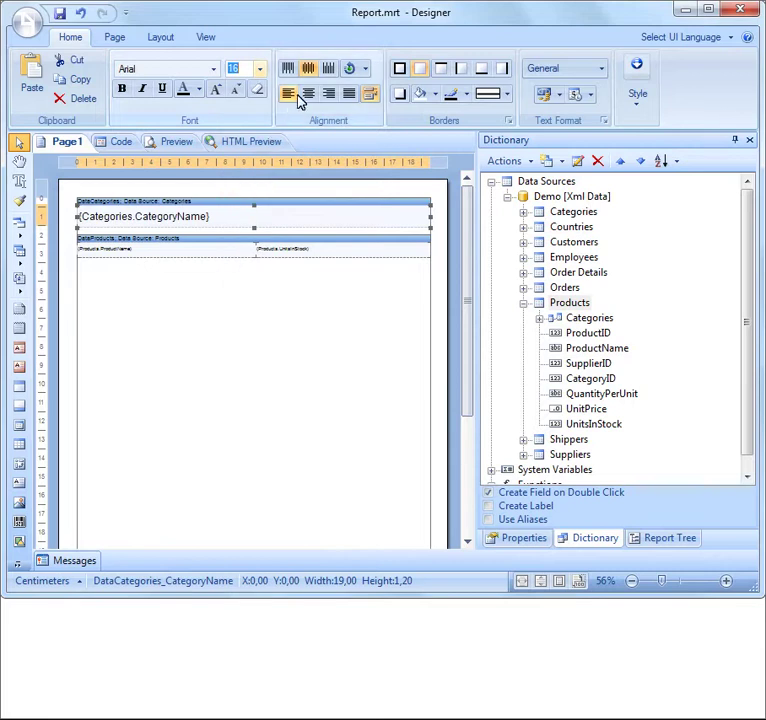
click(307, 94)
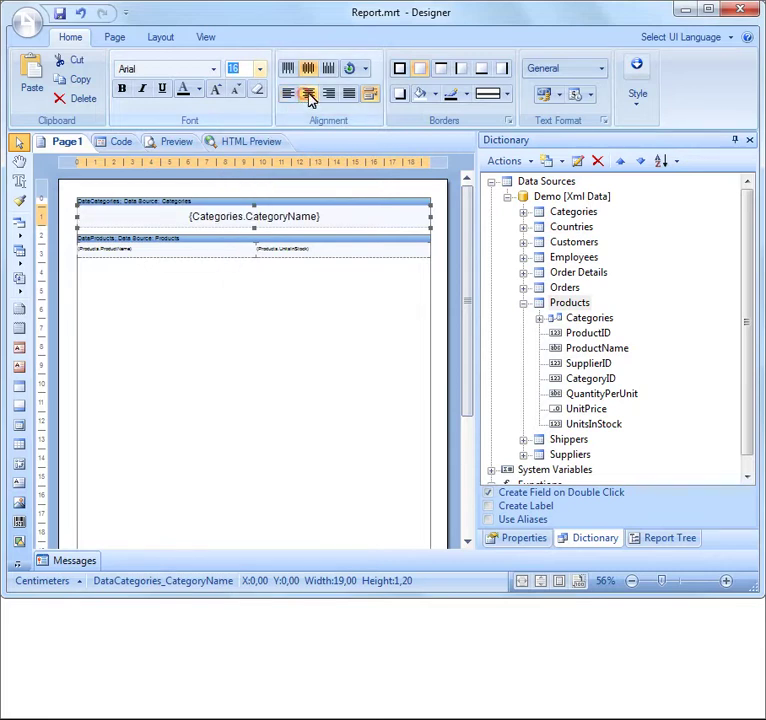
Step: Increase the Products data band's height to 1.20 cm
click(268, 242)
drag(253, 257, 256, 262)
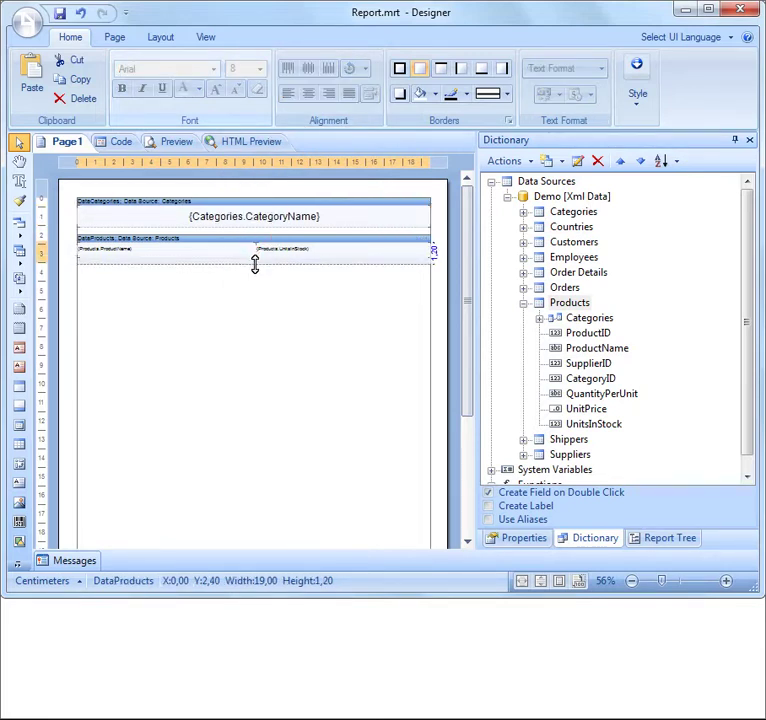
Step: Enable Print if Detail Empty on the Products band and Grow to Height on its ProductName and UnitsInStock texts
right_click(257, 262)
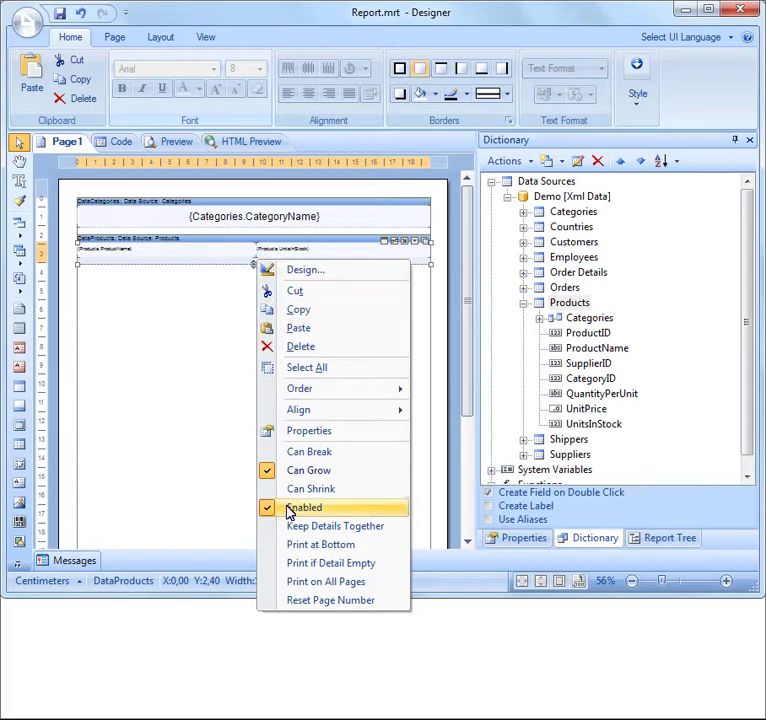
click(297, 563)
click(185, 248)
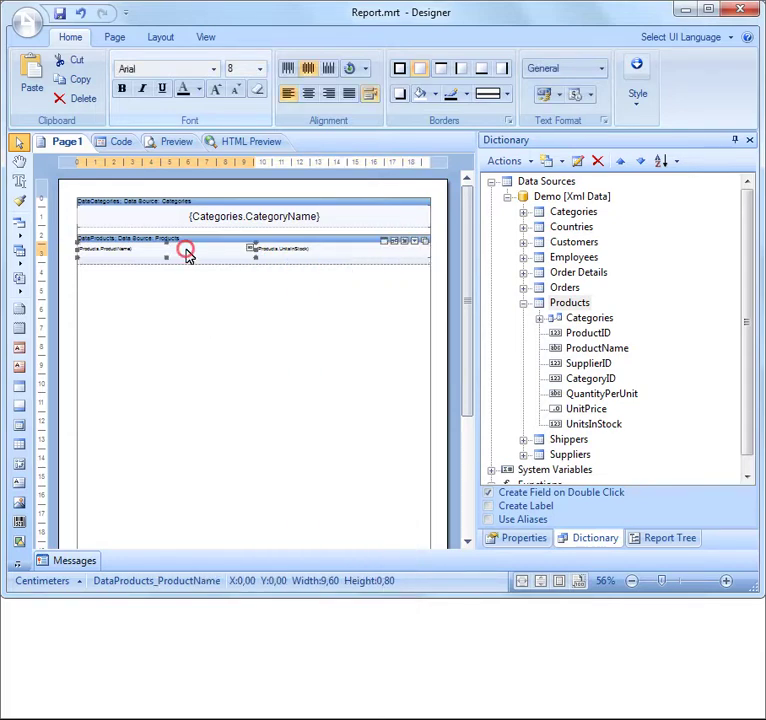
right_click(186, 252)
click(219, 612)
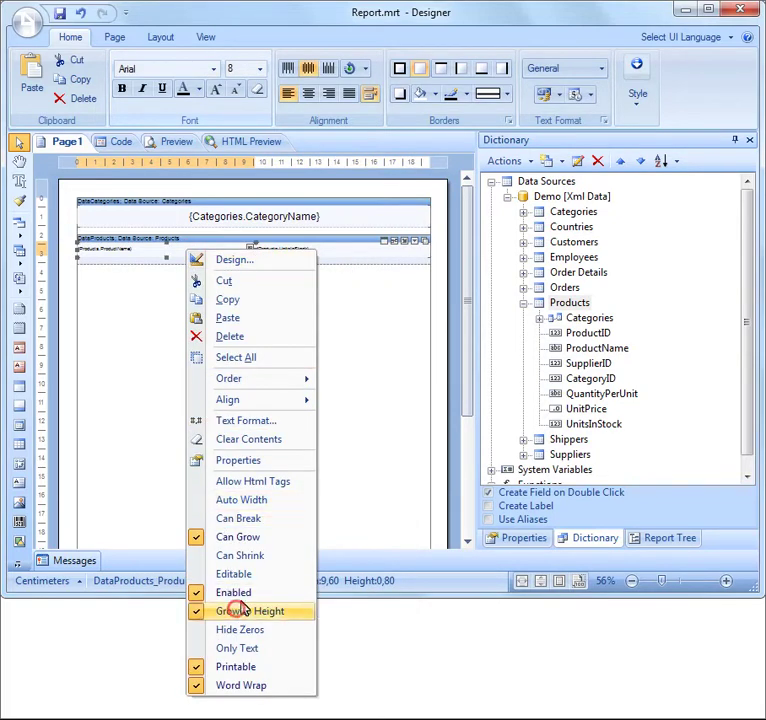
right_click(343, 258)
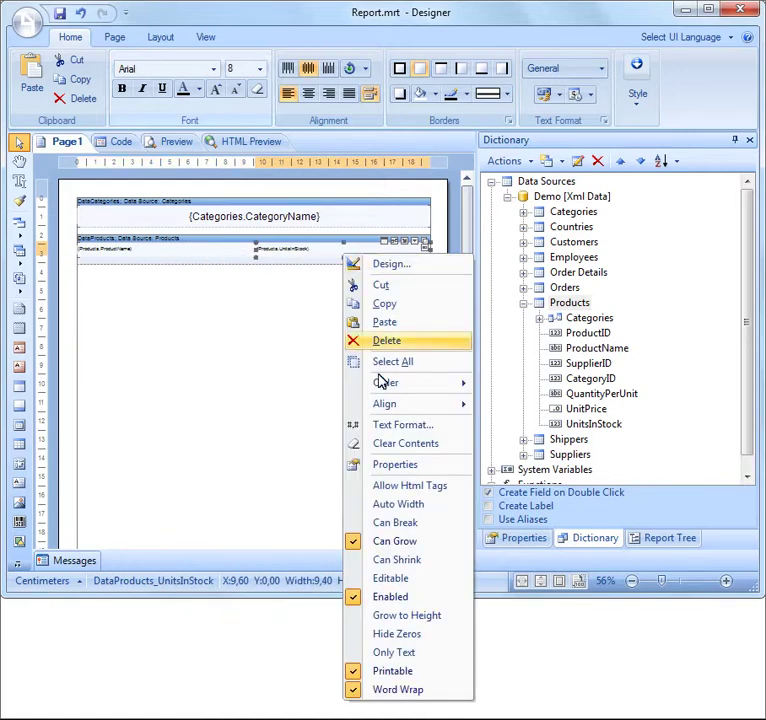
click(390, 614)
Step: Stretch the UnitsInStock and ProductName texts to a height of 1.20 cm so they fill the Products band
click(343, 258)
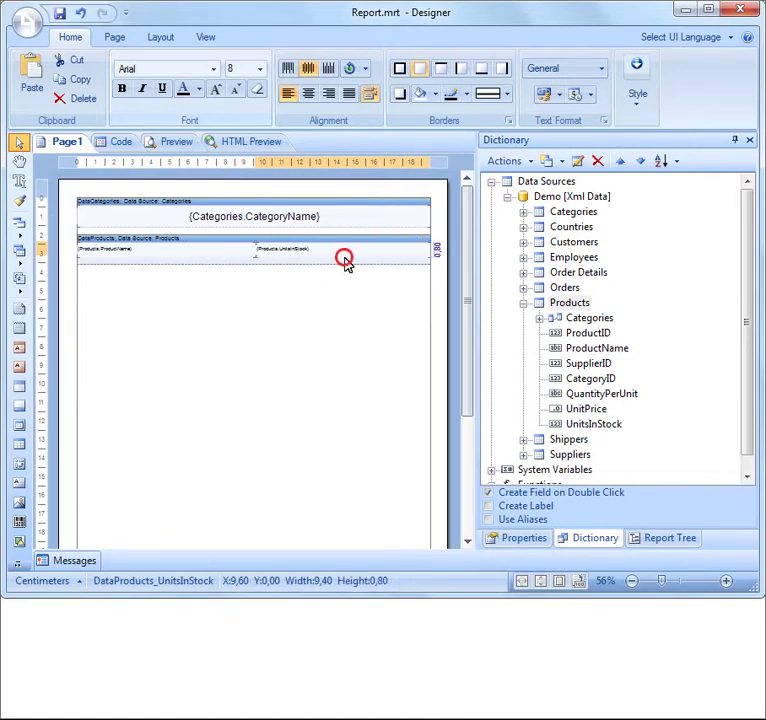
click(346, 262)
click(205, 255)
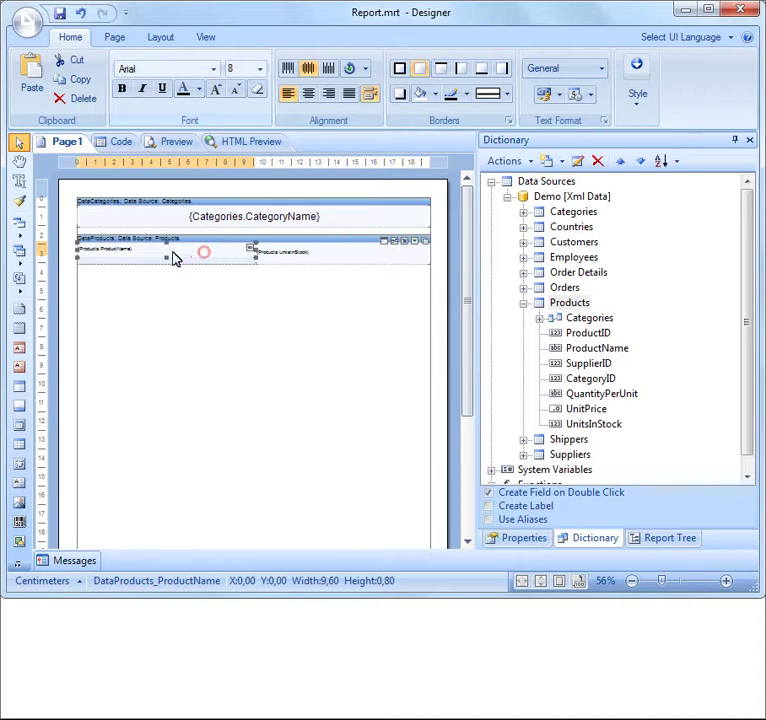
drag(166, 256, 166, 267)
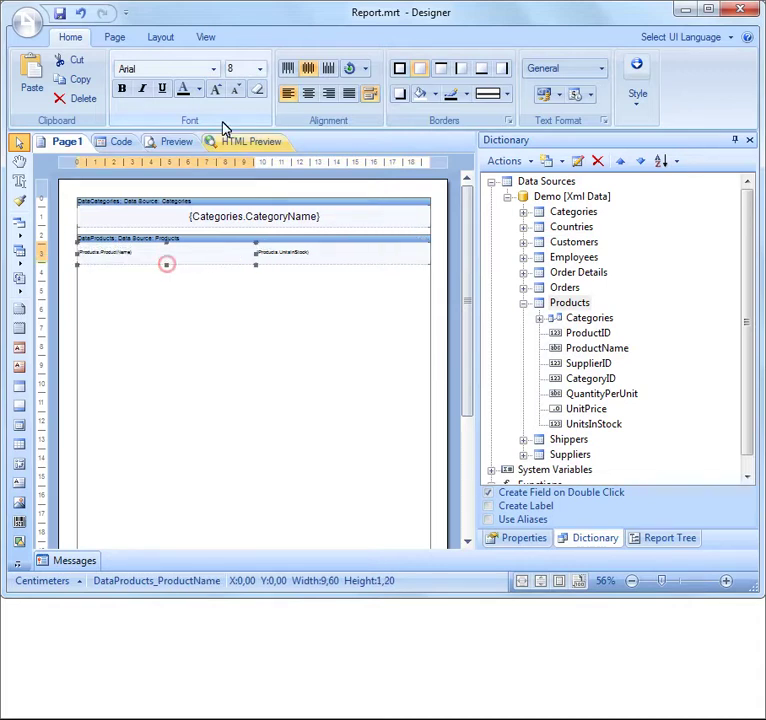
Step: Set the ProductName and UnitsInStock texts in the Products band to font size 12 with borders on all sides
click(259, 68)
click(242, 173)
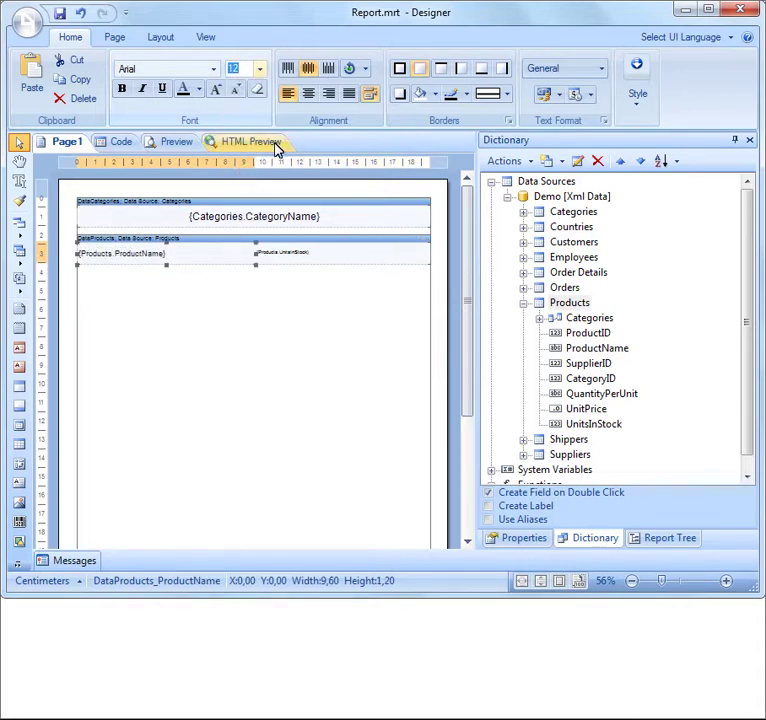
click(403, 68)
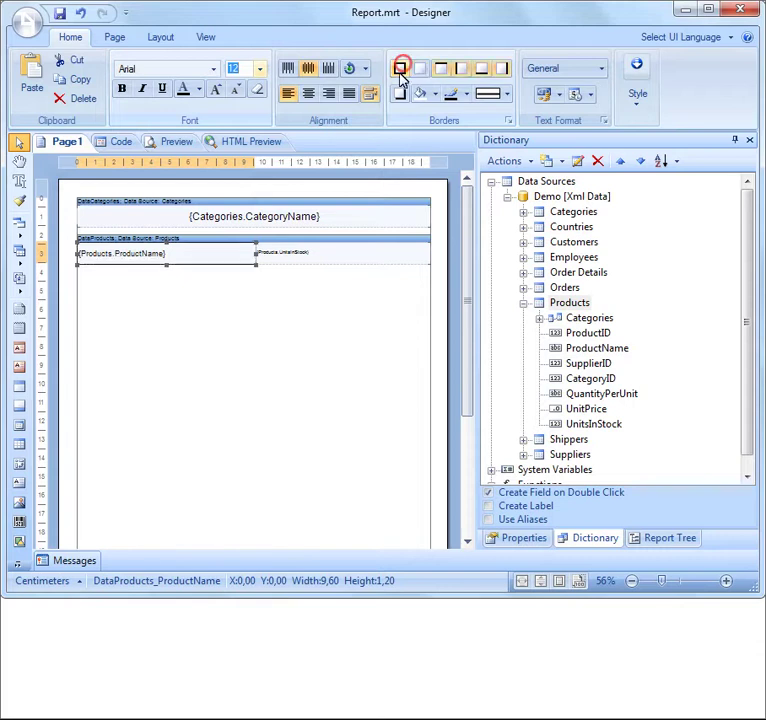
click(323, 255)
click(260, 68)
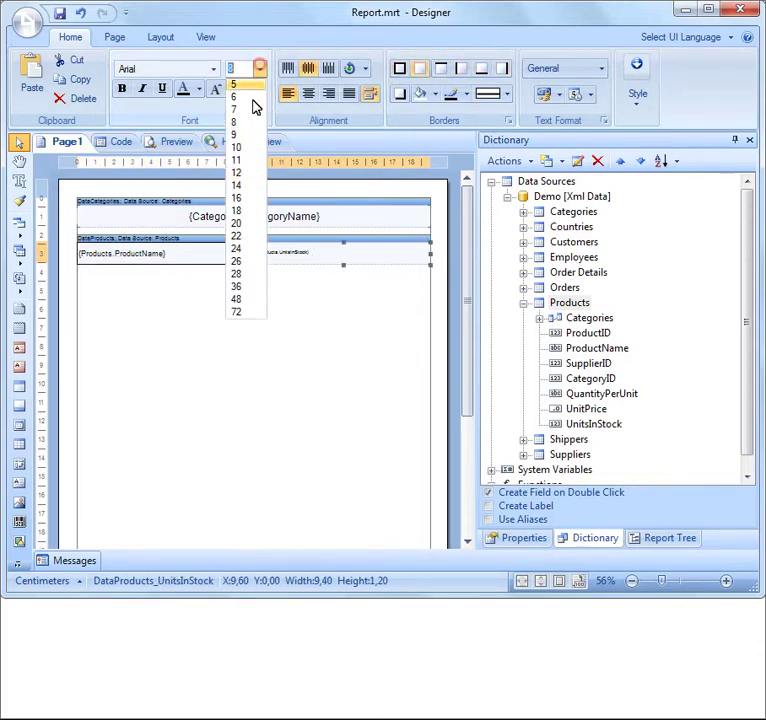
click(249, 171)
click(400, 68)
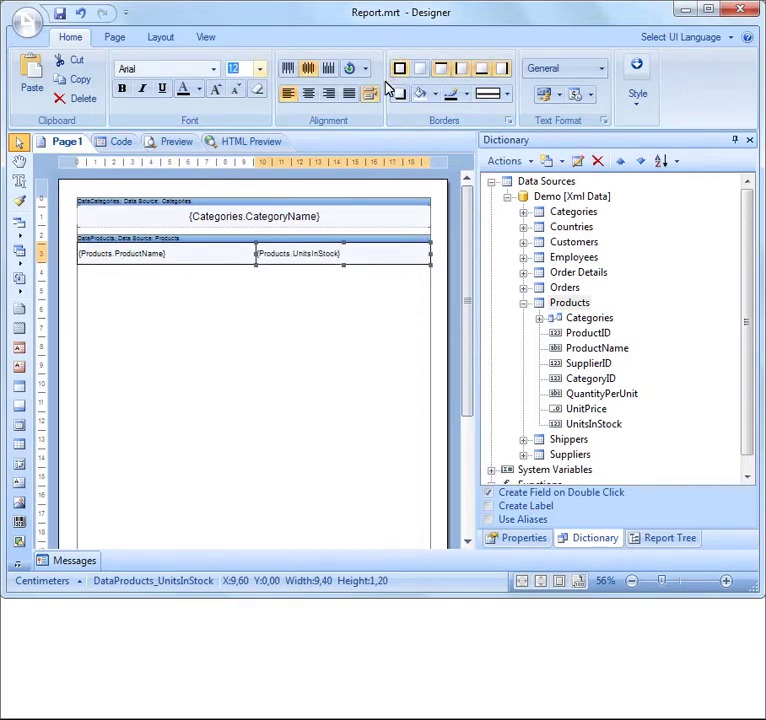
Step: In the Products band's data setup, assign the Categories relation and choose DataCategories as the master component
click(264, 241)
double_click(264, 241)
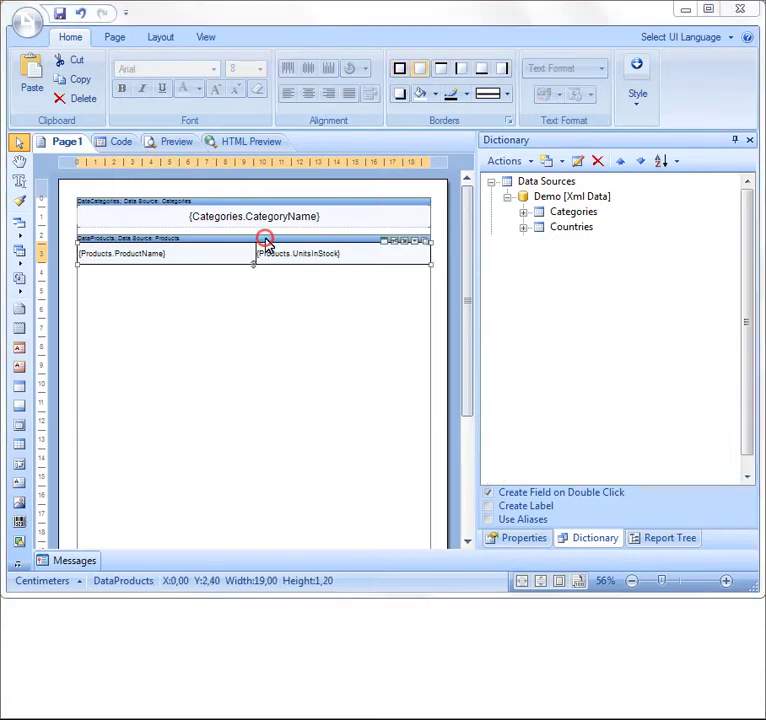
click(185, 264)
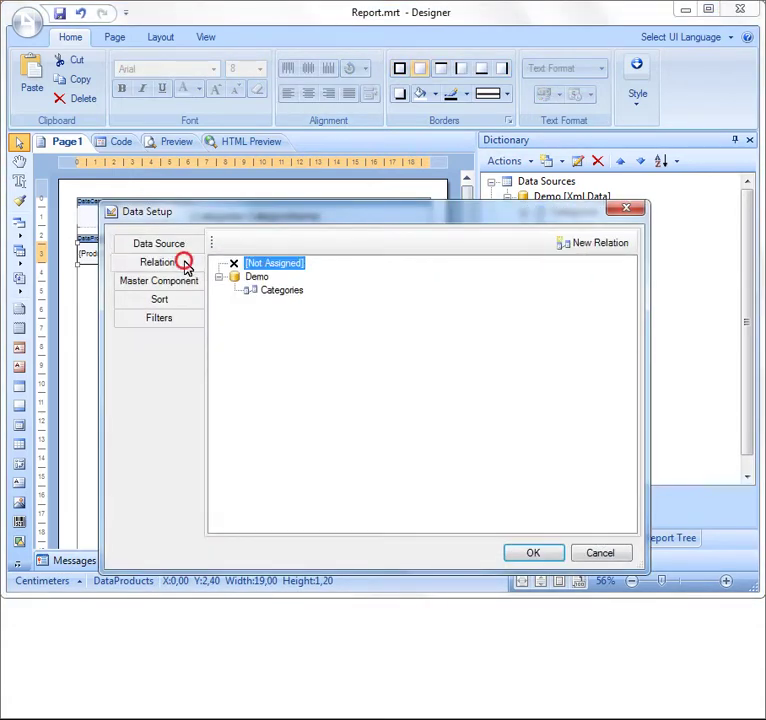
click(252, 290)
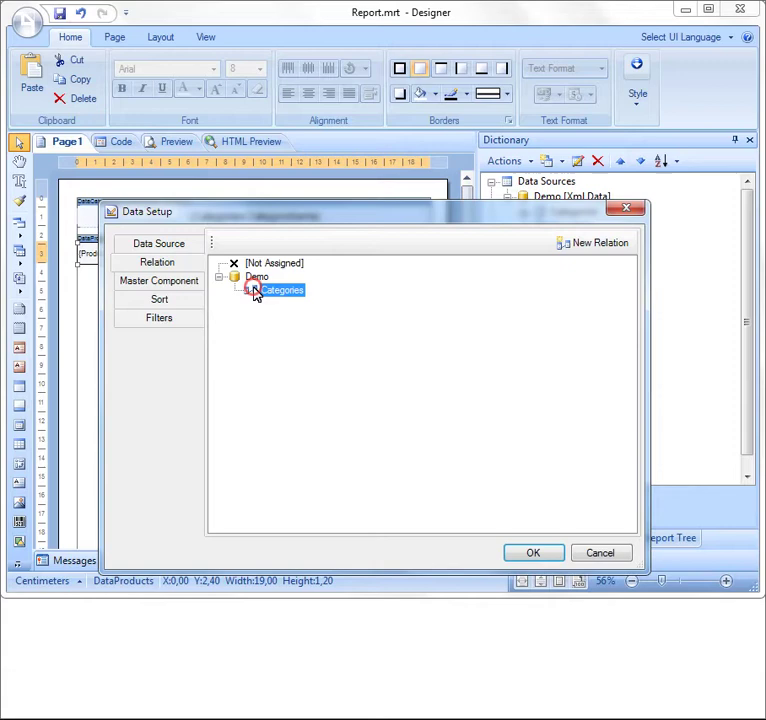
click(186, 277)
click(275, 255)
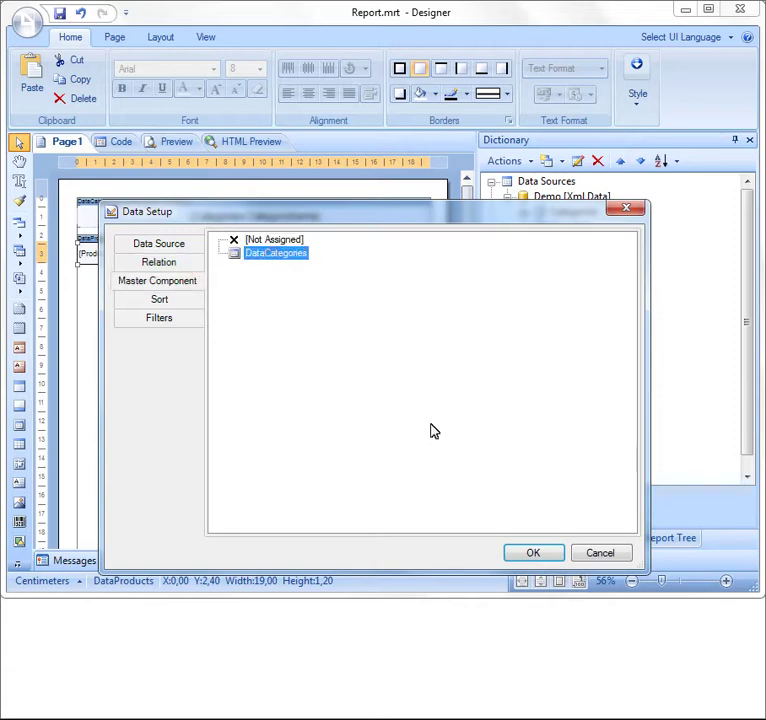
click(534, 553)
Step: Show the Products band's properties, preview the report through to its last page, and return to the page layout
click(537, 540)
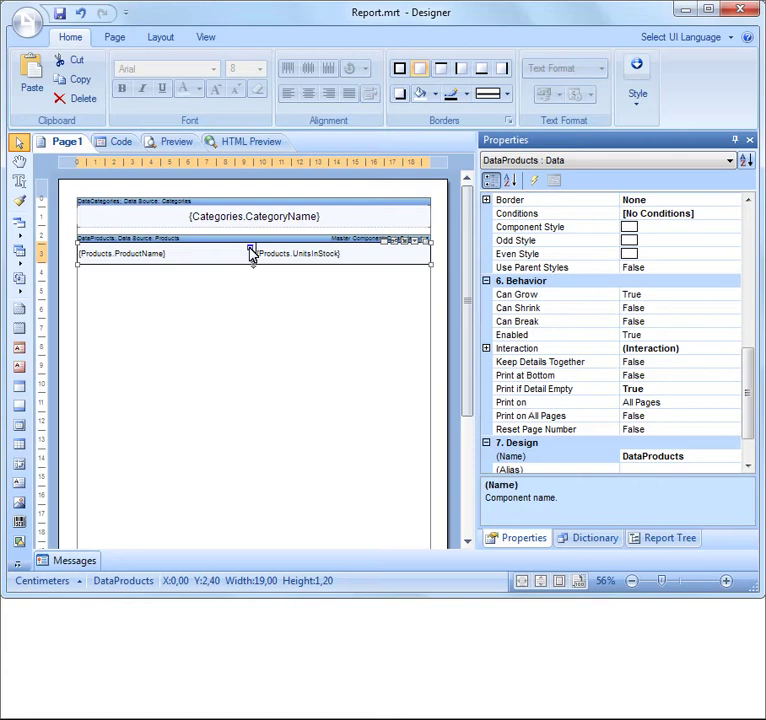
click(219, 188)
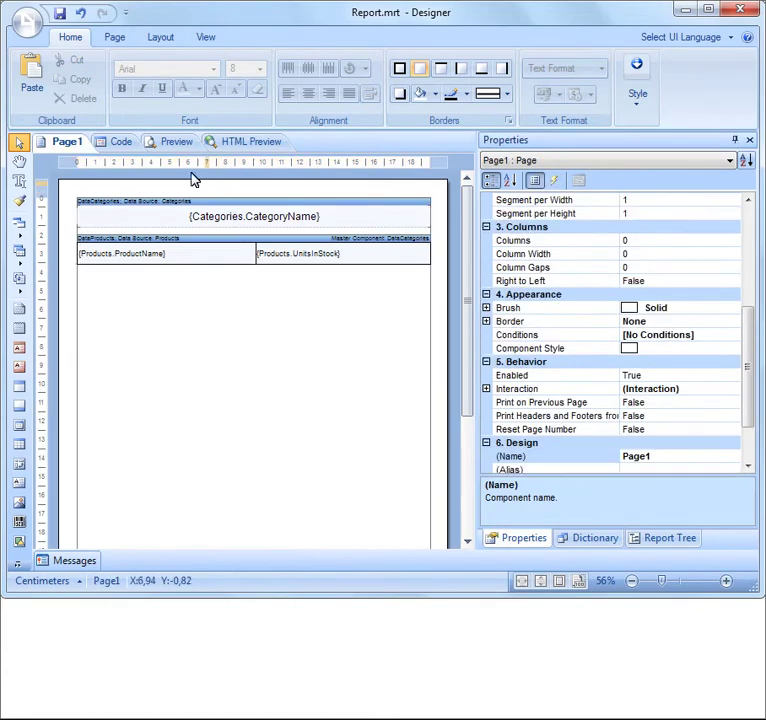
click(180, 144)
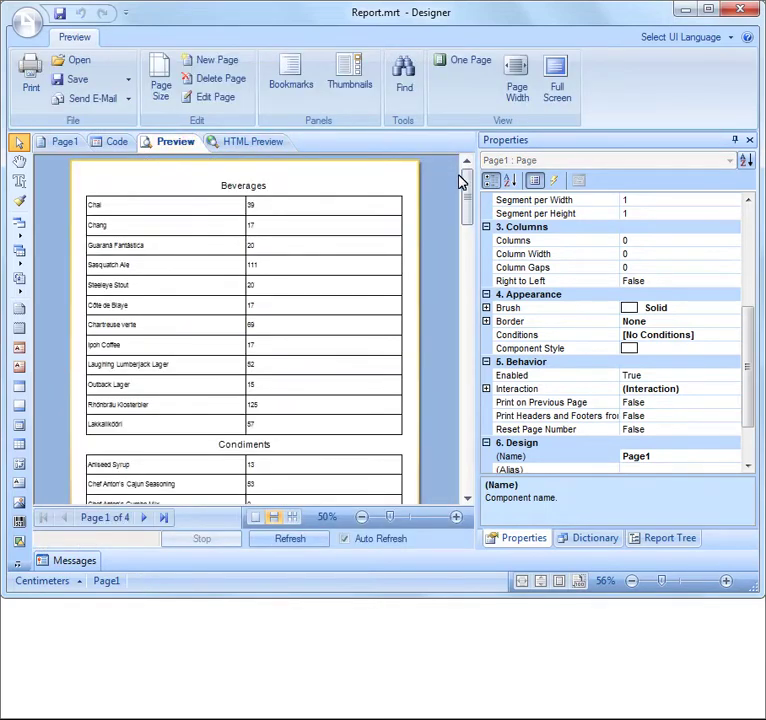
drag(466, 177, 476, 452)
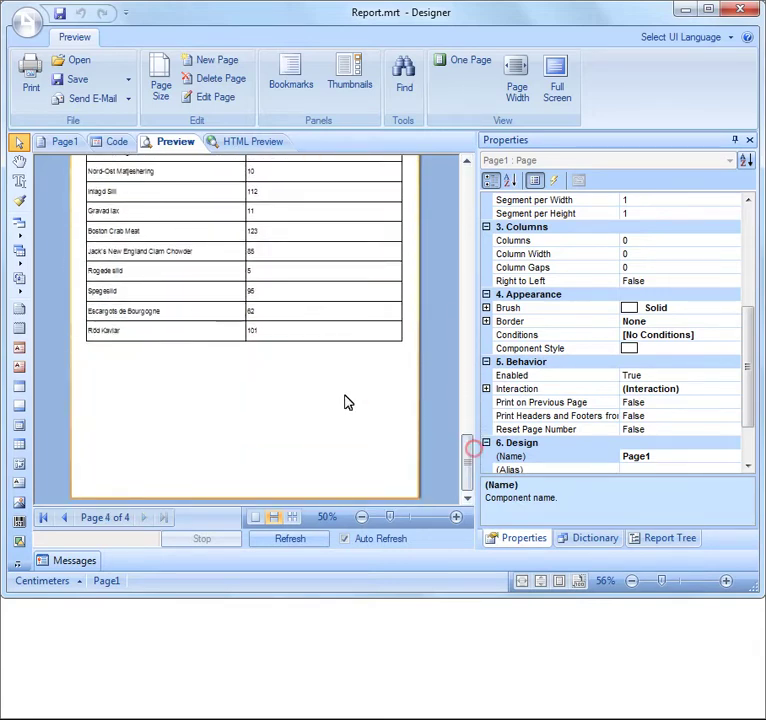
click(66, 142)
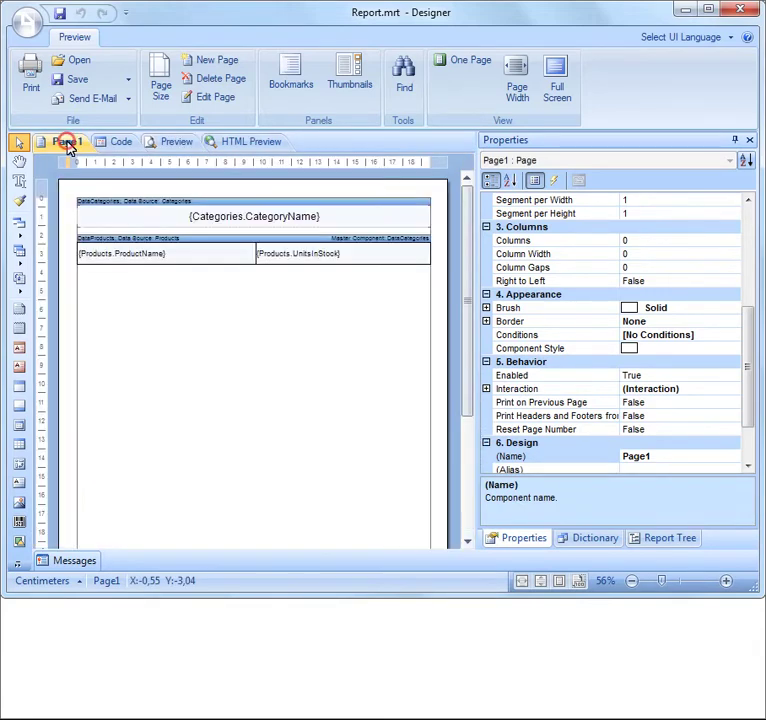
Step: Insert a Header band between the Categories and Products data bands and increase its height to 1.40 cm
click(19, 380)
click(215, 280)
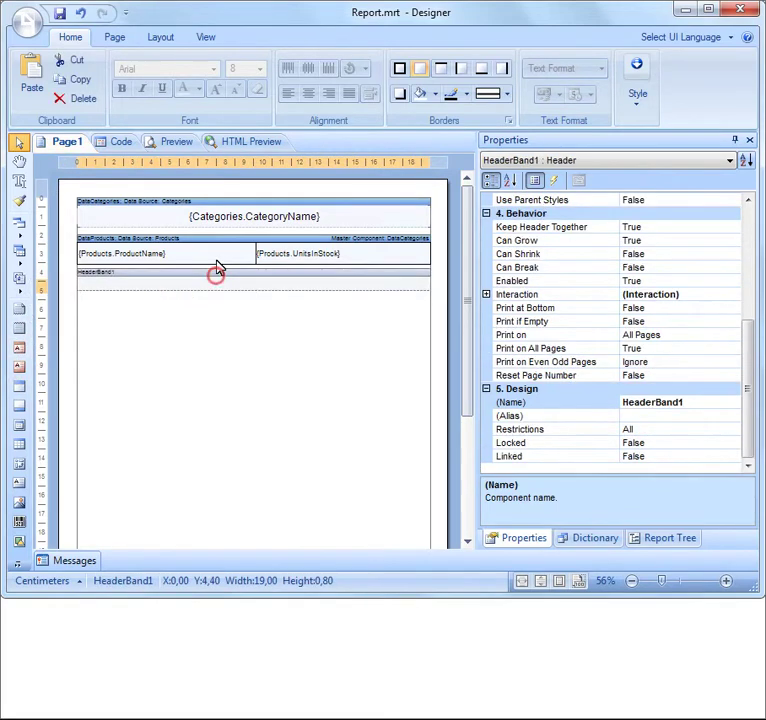
drag(217, 270, 255, 265)
right_click(256, 265)
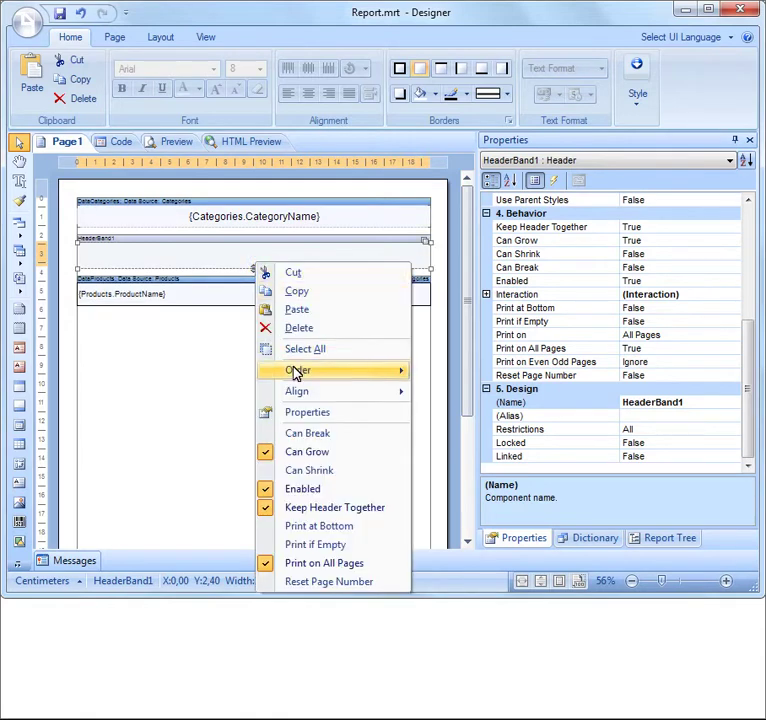
mouse_move(296, 391)
click(439, 396)
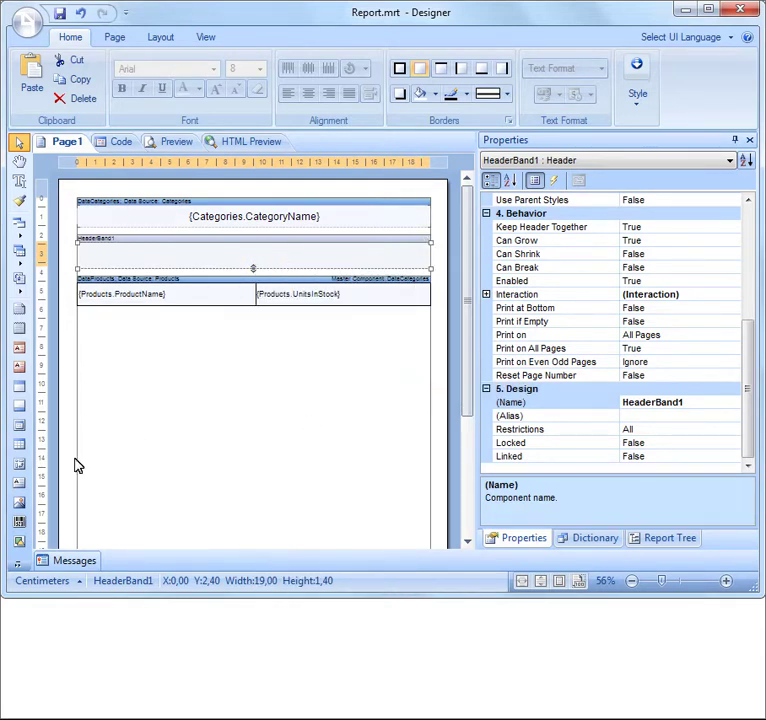
Step: Add a text component at the start of the header band with the expression ProductName
click(22, 483)
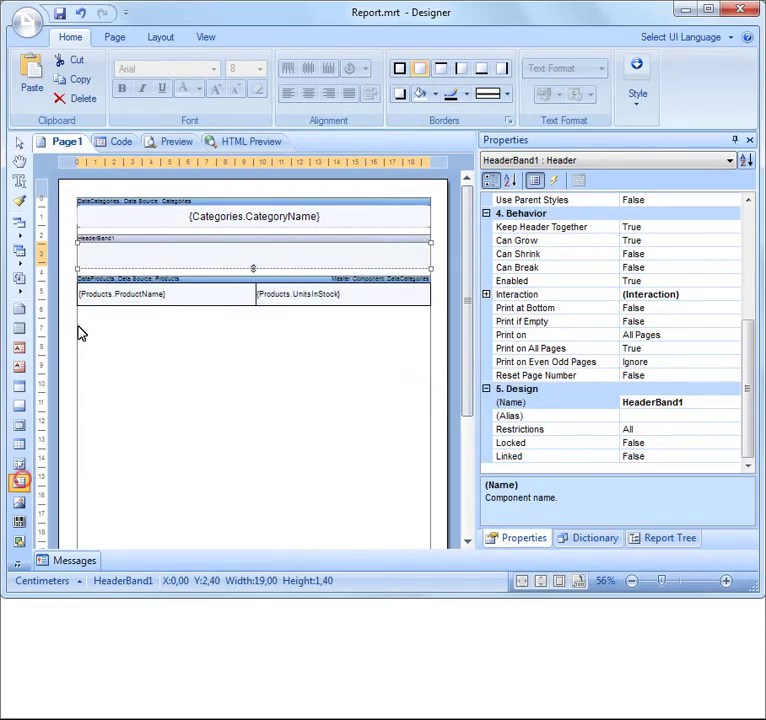
click(84, 239)
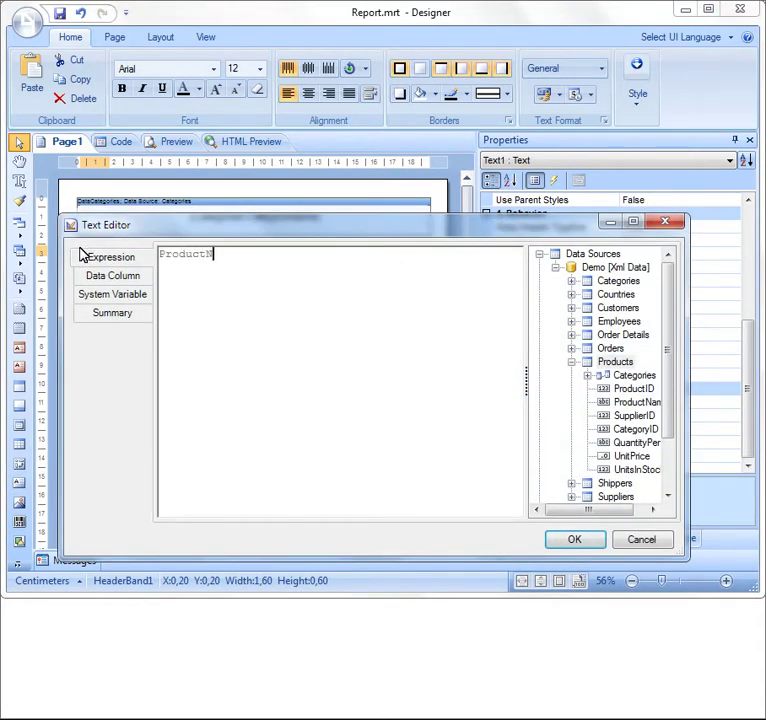
click(569, 540)
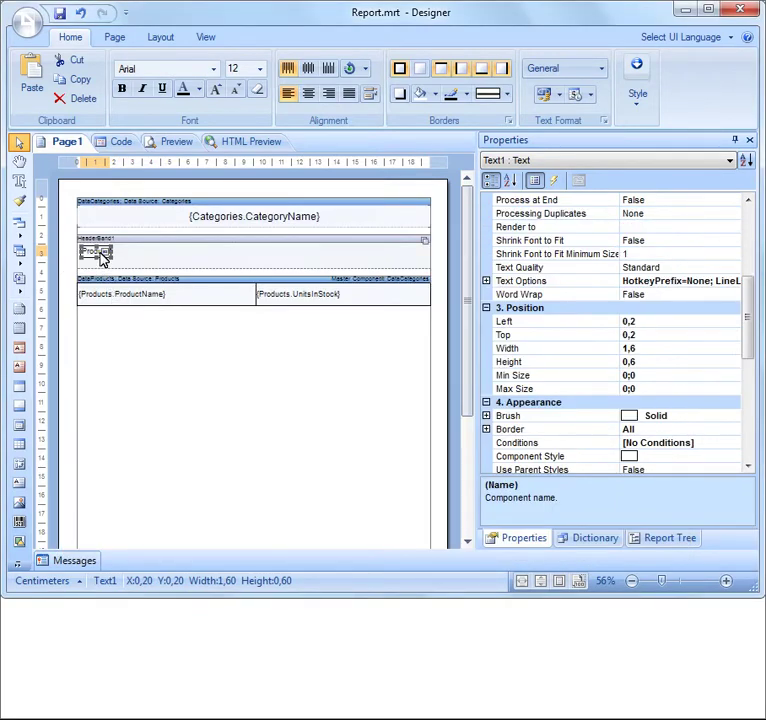
Step: Position the header's ProductName text at 0, 0 in its band, size it 9.60 by 1.40 cm, and enable Only Text
click(97, 253)
drag(100, 257, 99, 255)
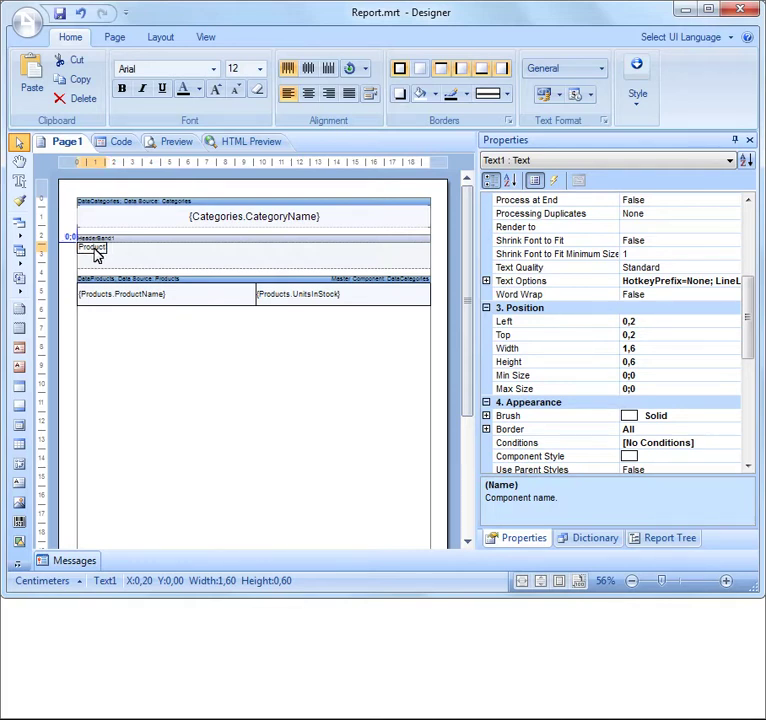
drag(97, 253, 256, 268)
right_click(193, 253)
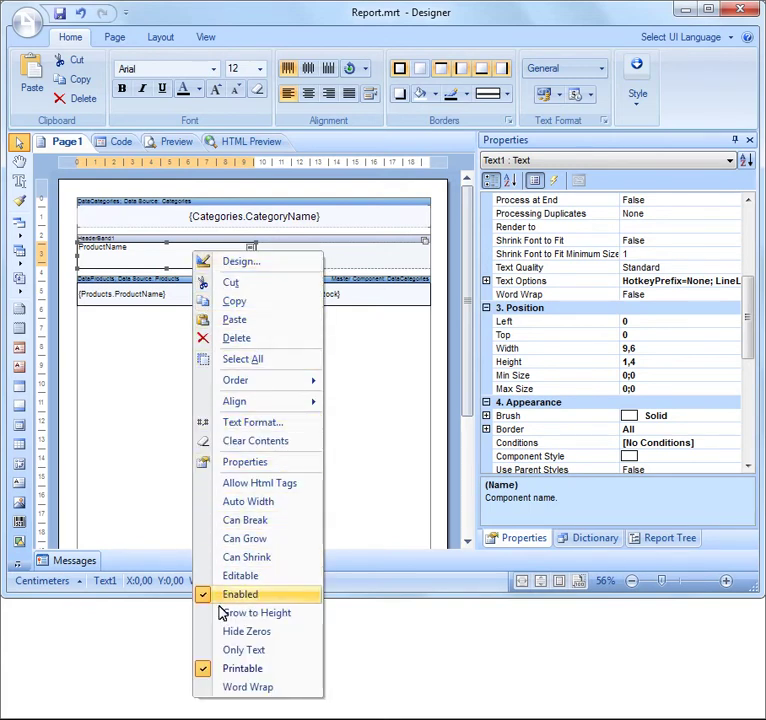
click(225, 652)
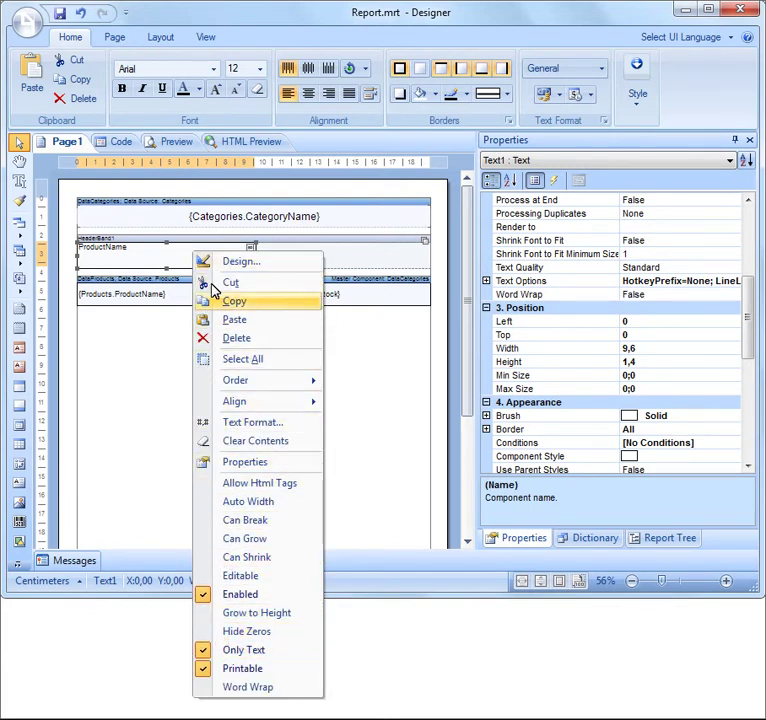
Step: Set the header's ProductName text to font size 16 and center it vertically and horizontally
click(258, 69)
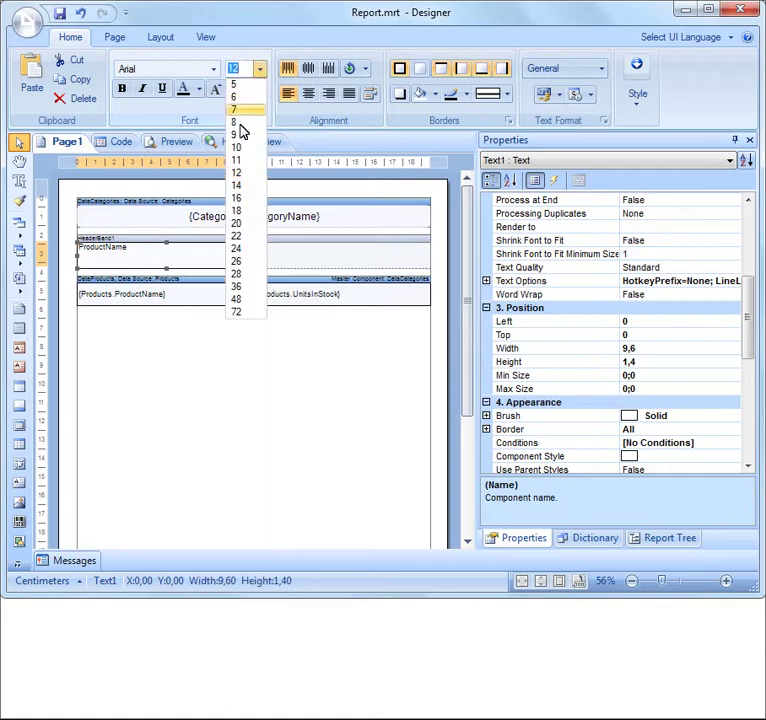
click(234, 195)
click(308, 70)
click(307, 93)
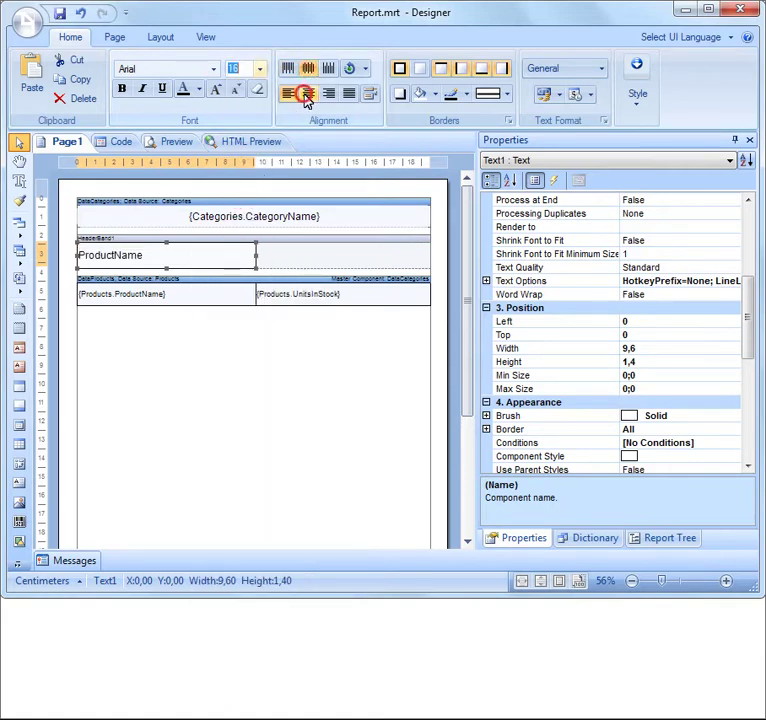
Step: Fill the header's ProductName text component with a dark orange theme color and make its font white
click(435, 95)
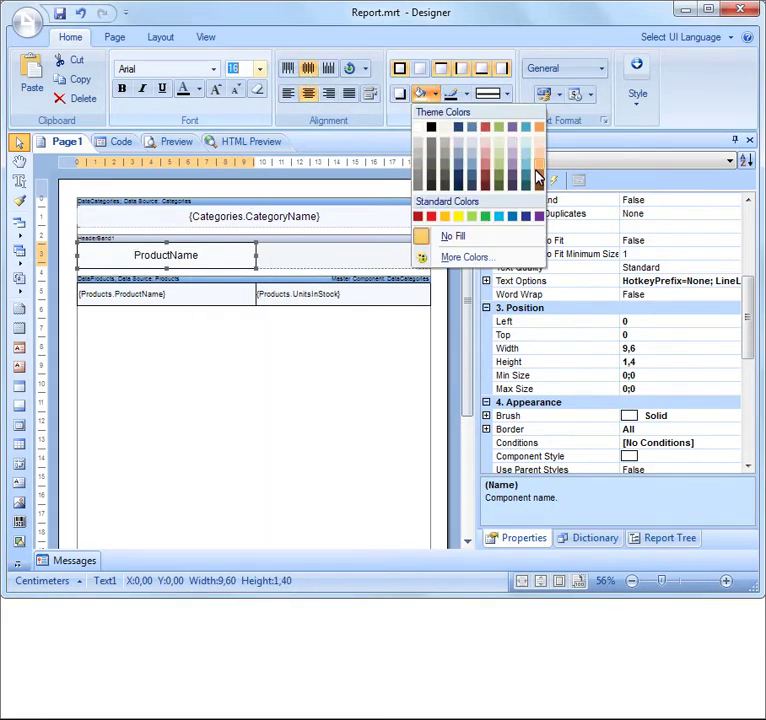
click(538, 177)
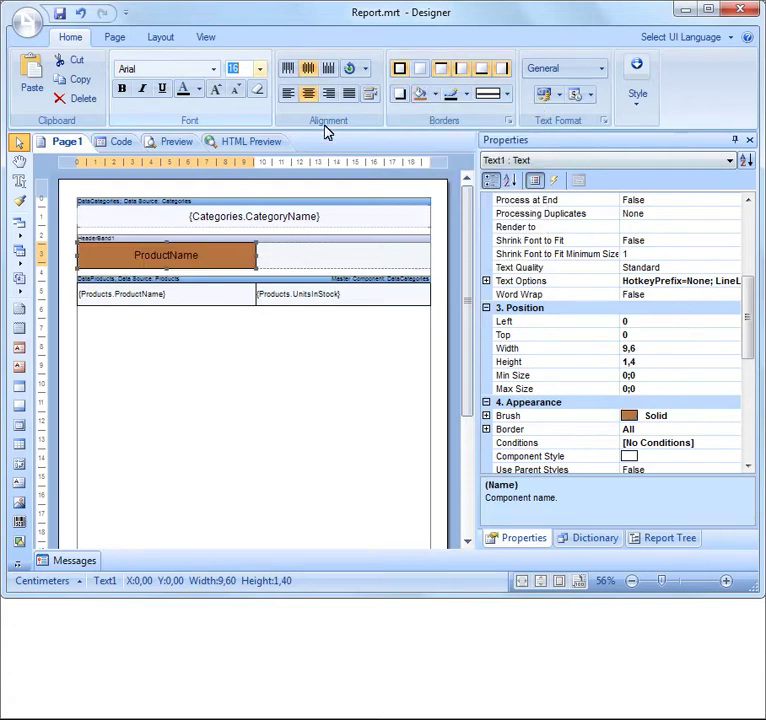
click(199, 91)
click(182, 122)
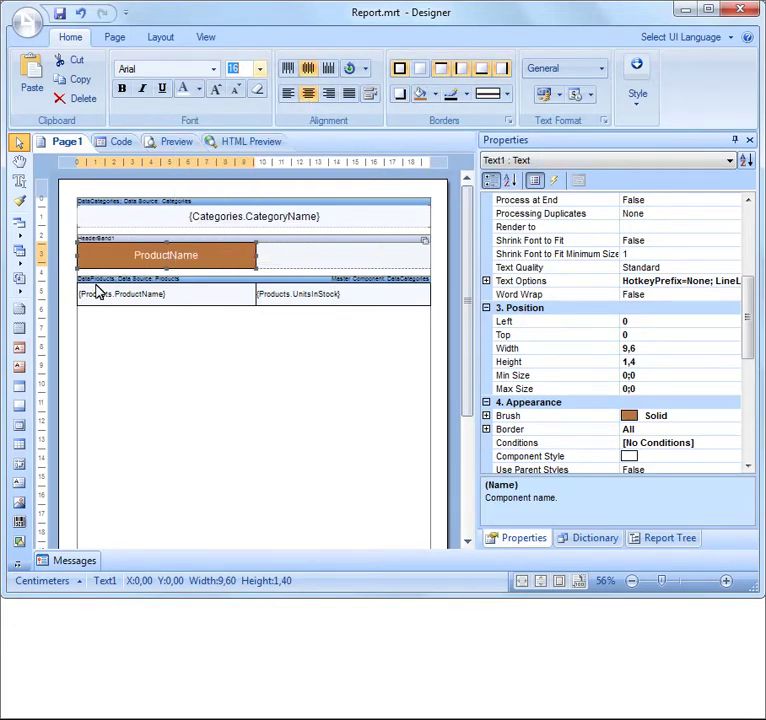
Step: Add a text component with the expression UnitsInStock beside ProductName in the header band, positioned at 9.60, 0 and sized 9.40 by 1.40 cm
click(17, 485)
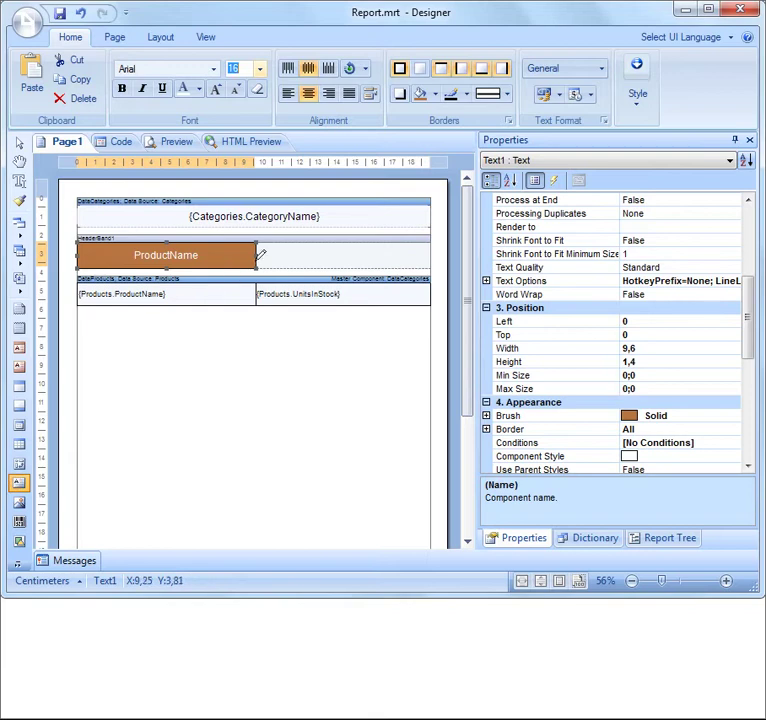
drag(263, 241, 292, 252)
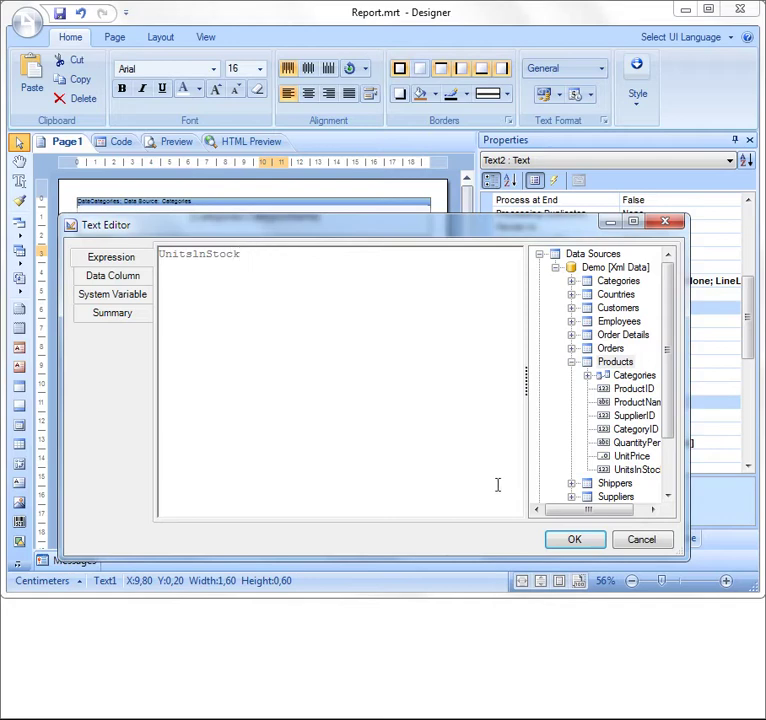
click(567, 545)
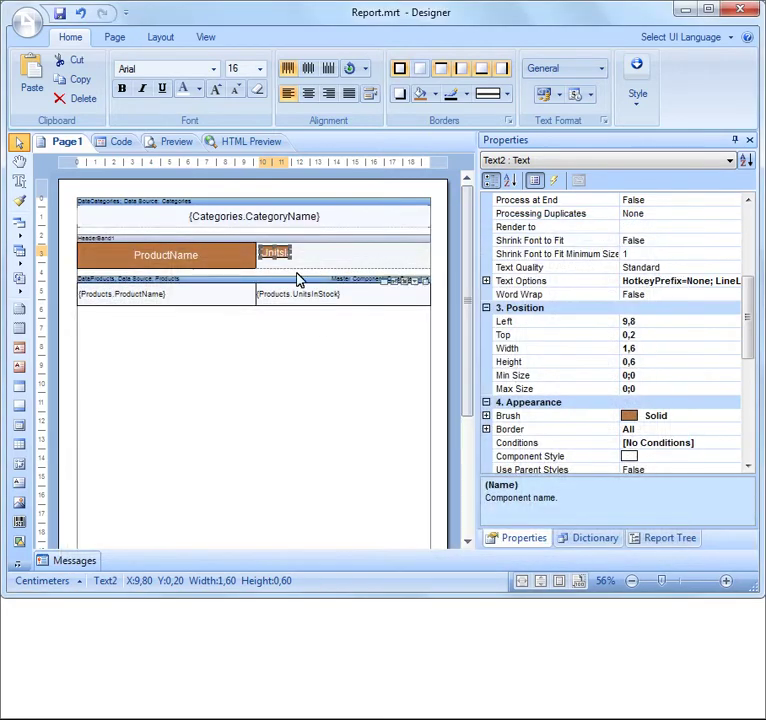
drag(285, 258, 424, 268)
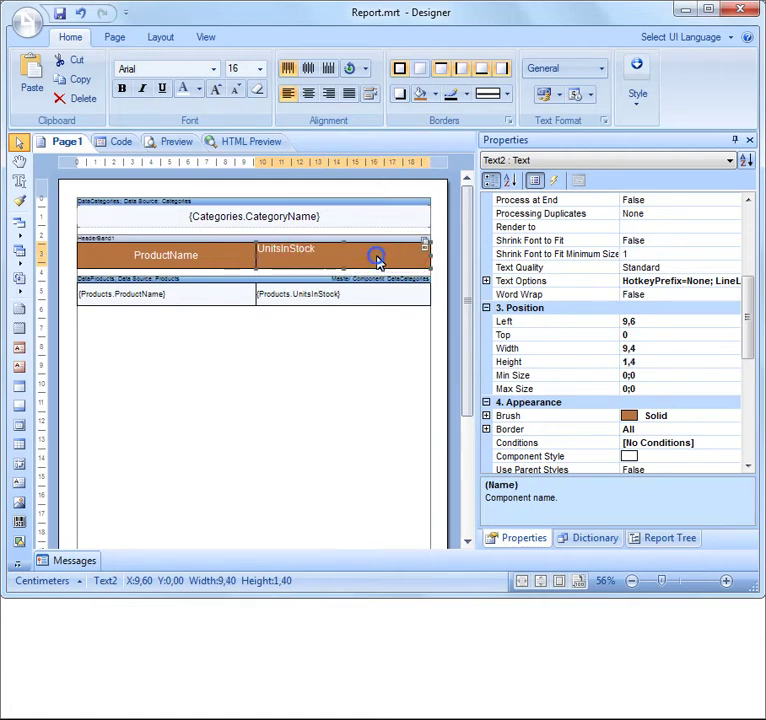
Step: Enable Only Text for the header's UnitsInStock text and center it vertically and horizontally
right_click(378, 261)
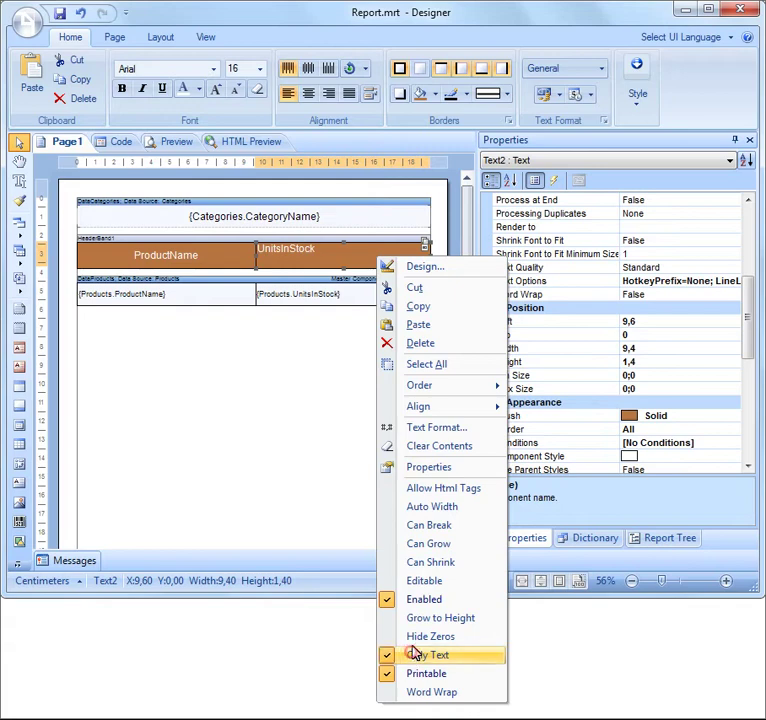
click(309, 70)
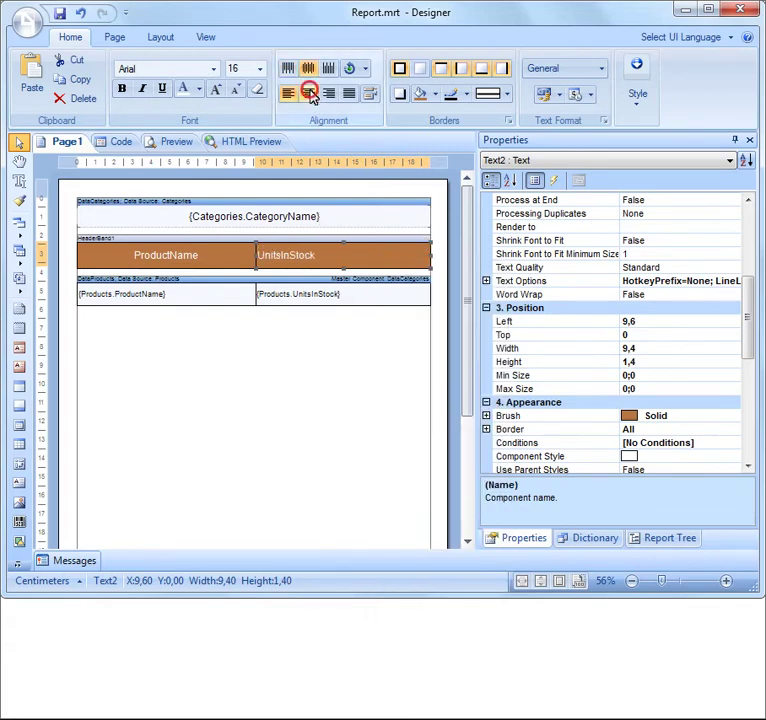
Step: Preview the rendered report through its last page and return to the page design
click(182, 144)
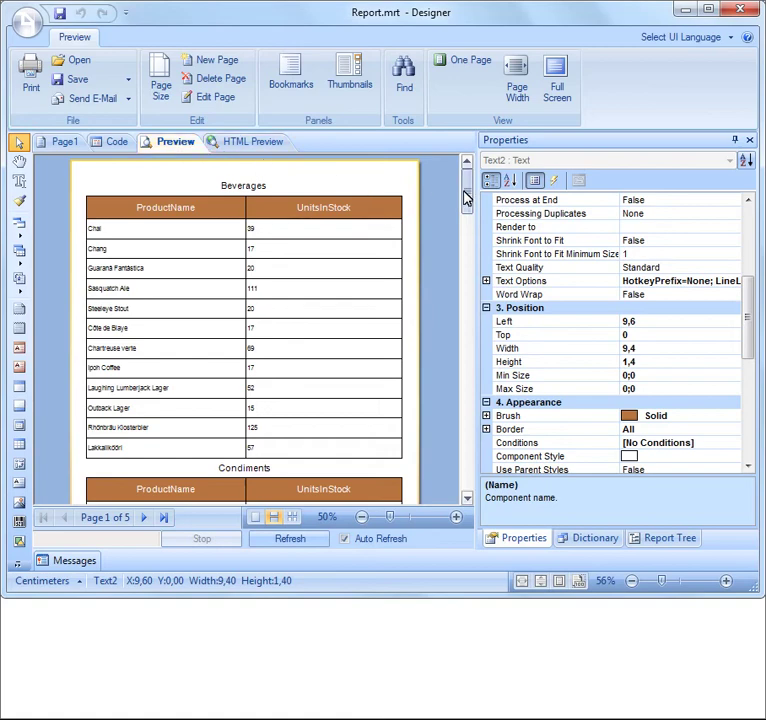
drag(465, 203, 470, 220)
drag(471, 232, 459, 481)
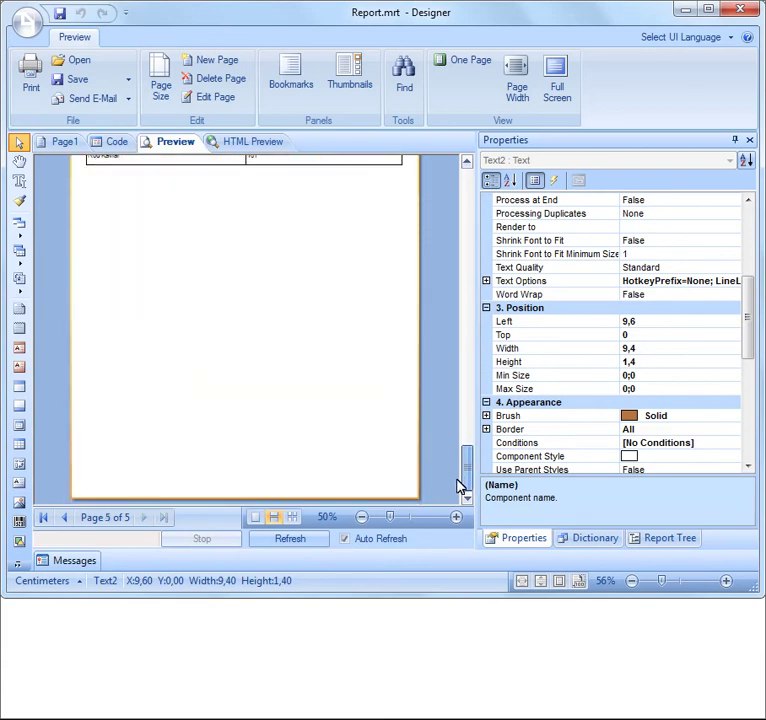
click(64, 142)
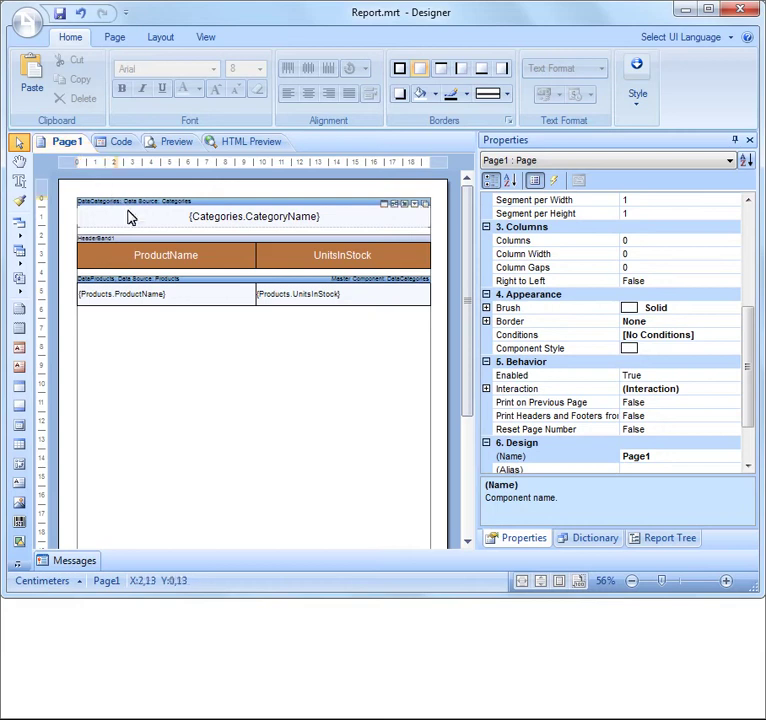
Step: Open the style editor from the DataProducts band's Even Style property and add a new component style
click(217, 278)
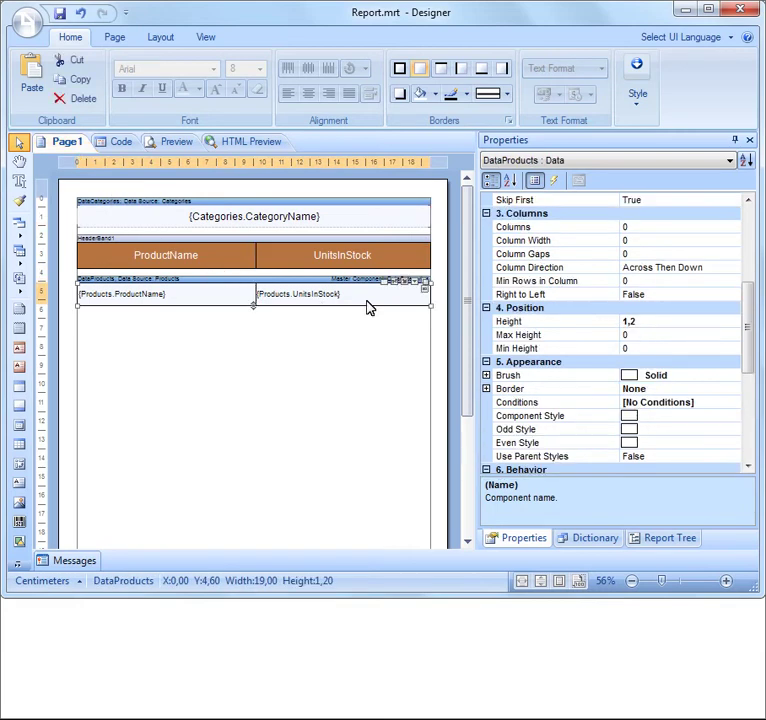
click(533, 443)
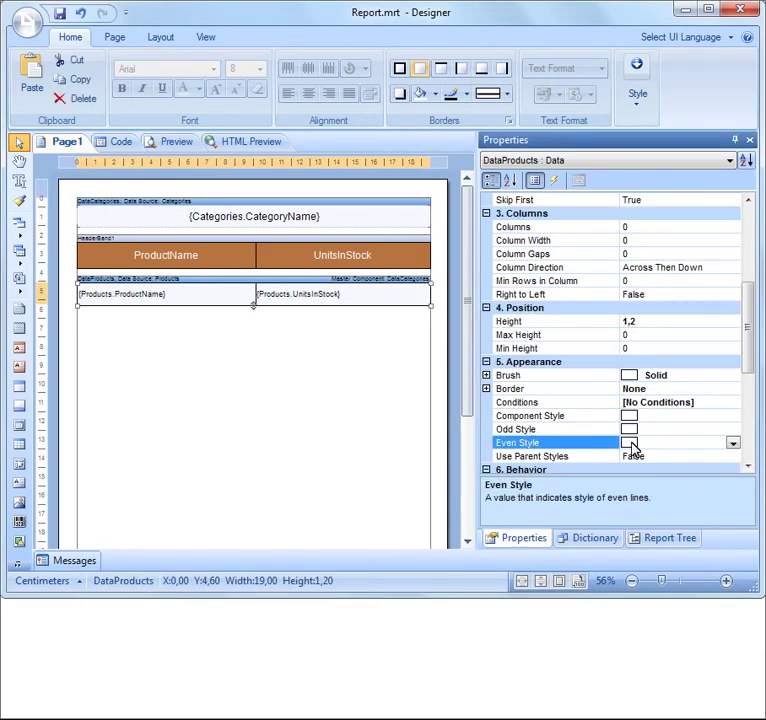
click(732, 444)
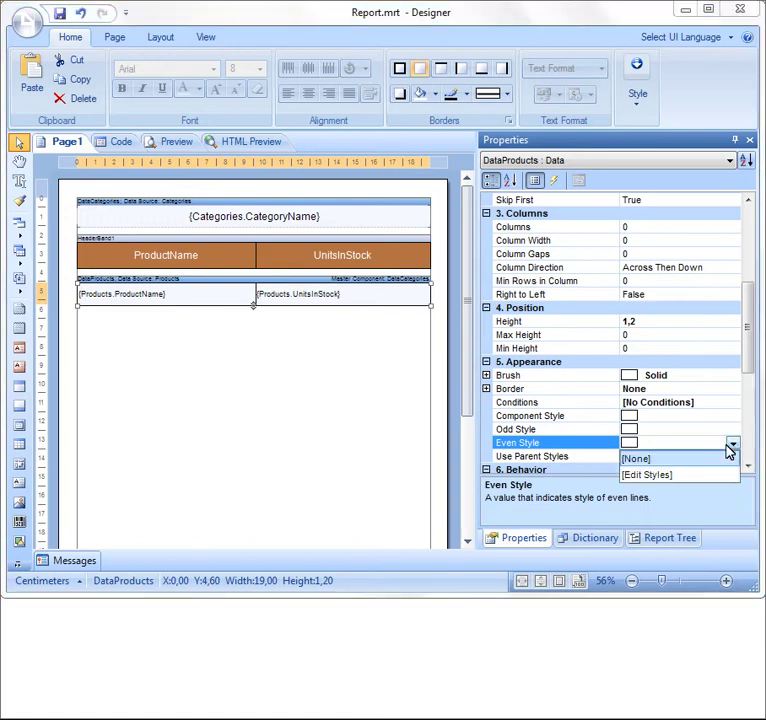
click(668, 476)
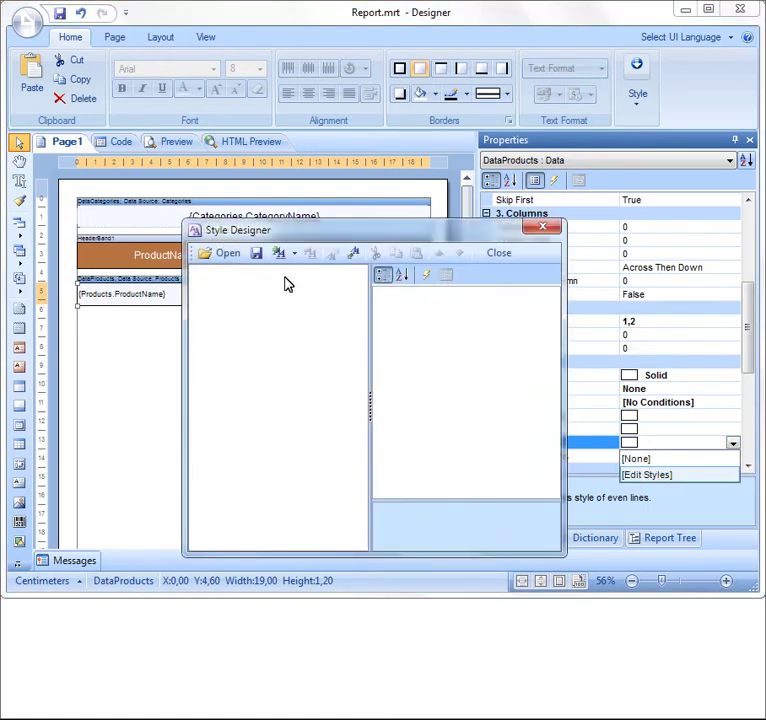
click(282, 254)
click(302, 273)
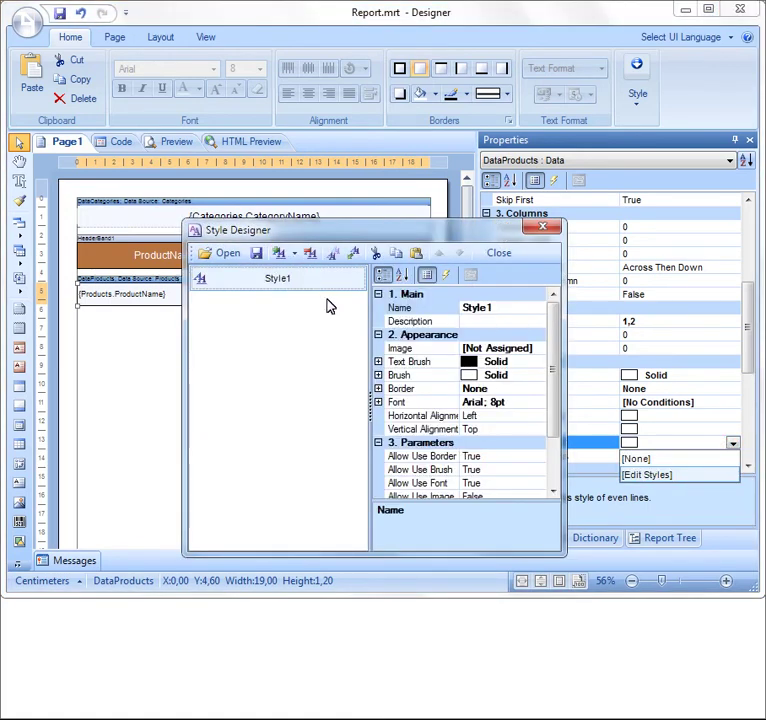
Step: Set the brush color of Style1 to the web color Peach Puff and close the Style Designer
click(378, 375)
click(404, 388)
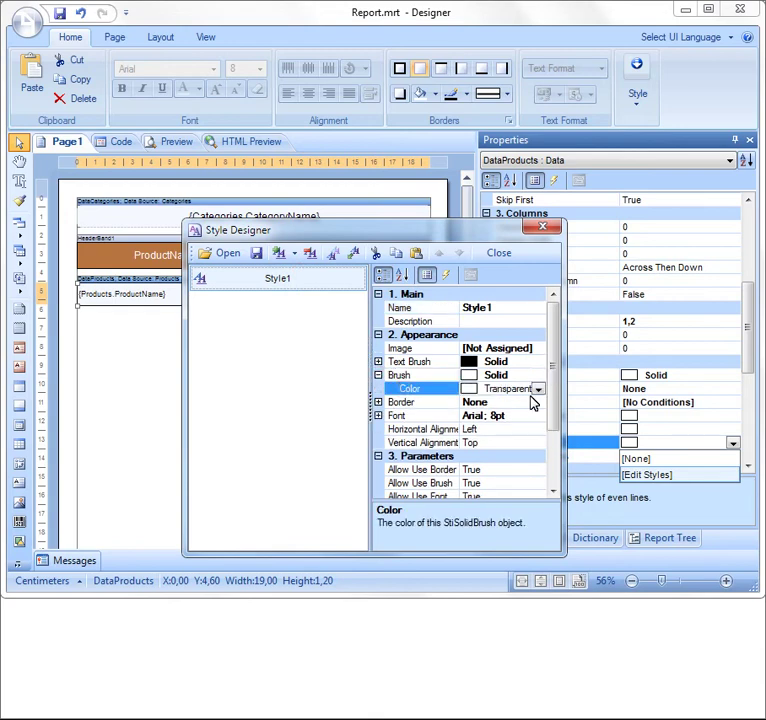
click(539, 389)
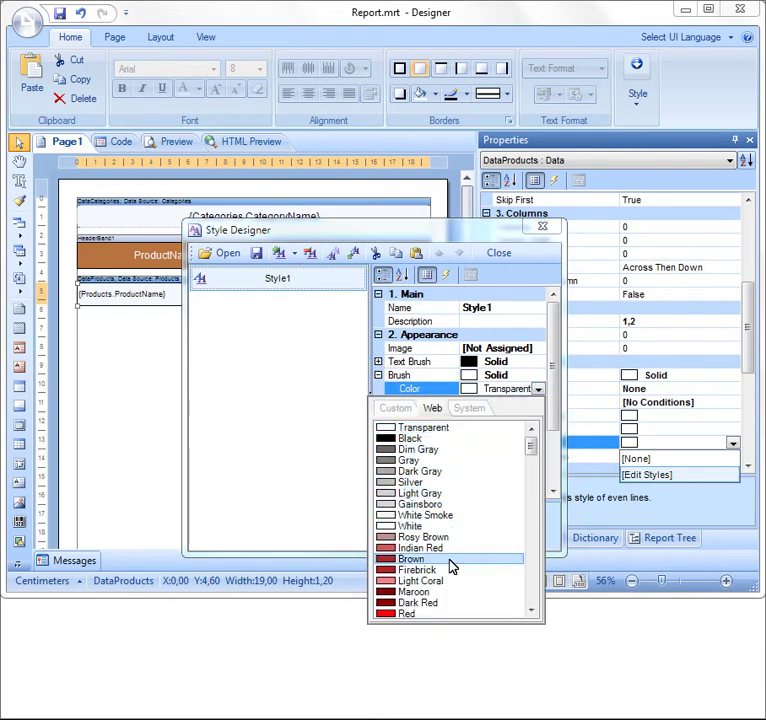
scroll(452, 568, down, 2)
scroll(452, 572, down, 3)
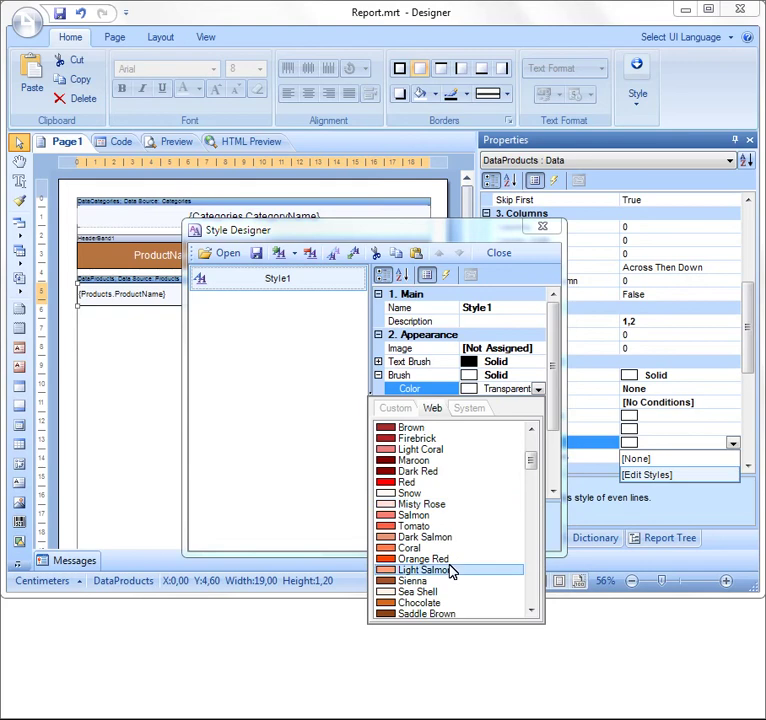
click(437, 602)
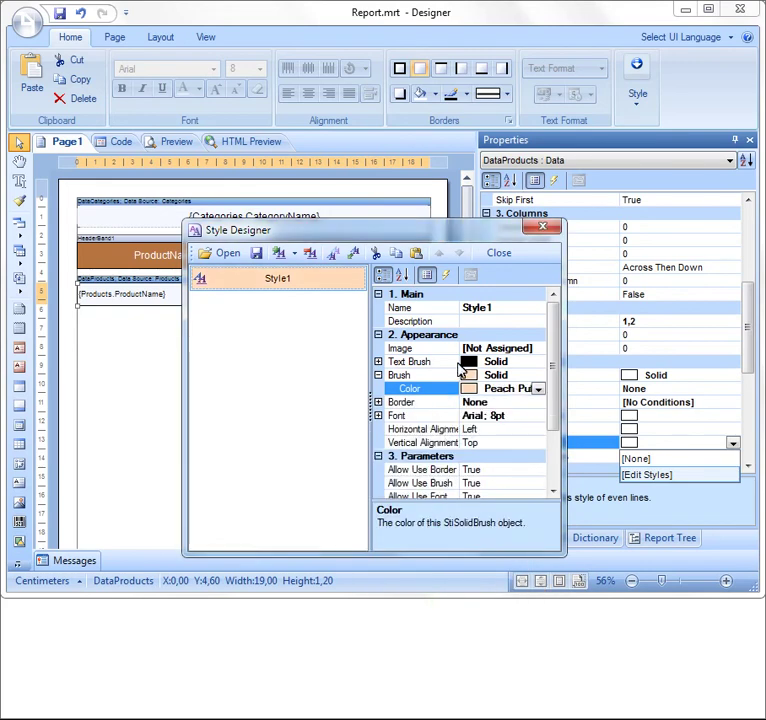
click(502, 254)
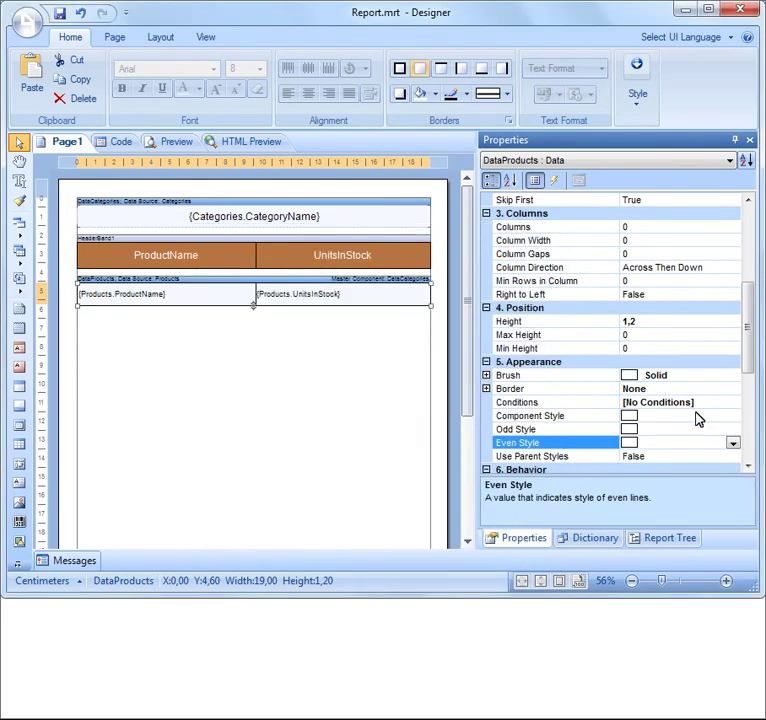
Step: Assign Style1 as the DataProducts band's even style and preview the report through its last page
click(732, 446)
click(680, 491)
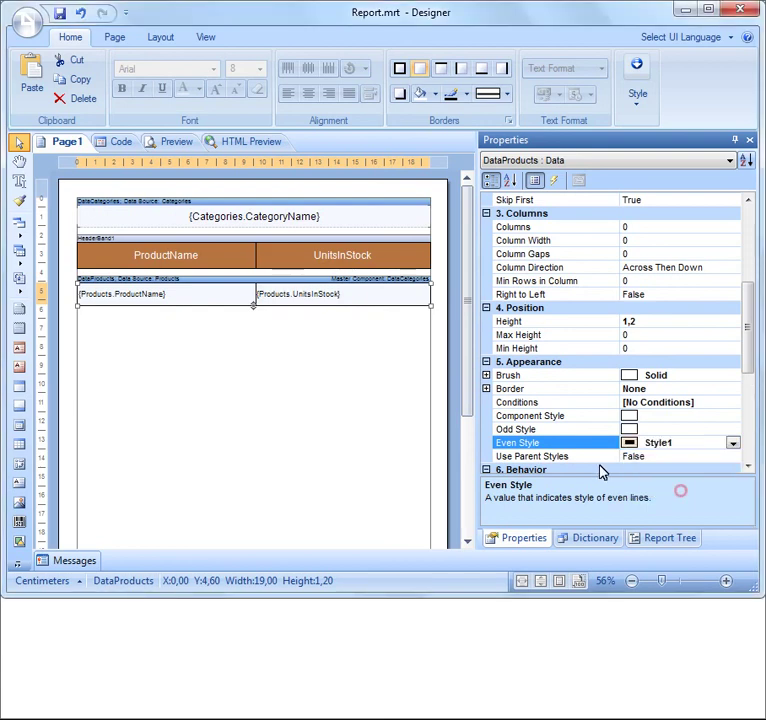
click(176, 144)
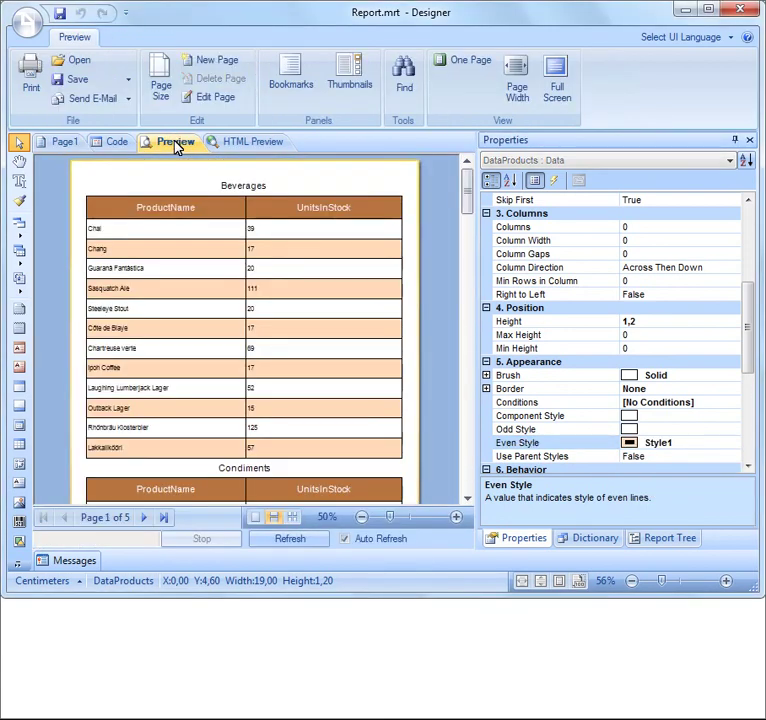
drag(466, 185, 462, 468)
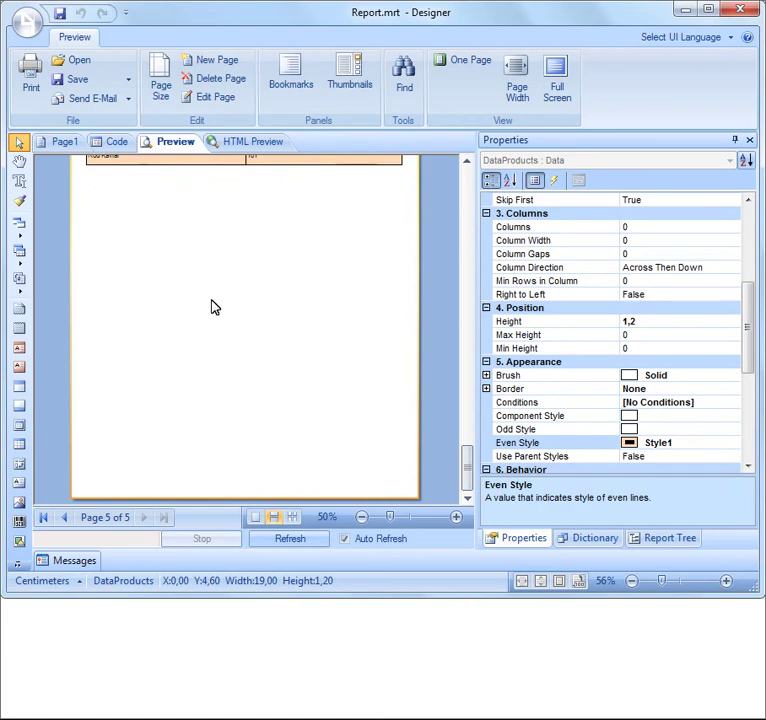